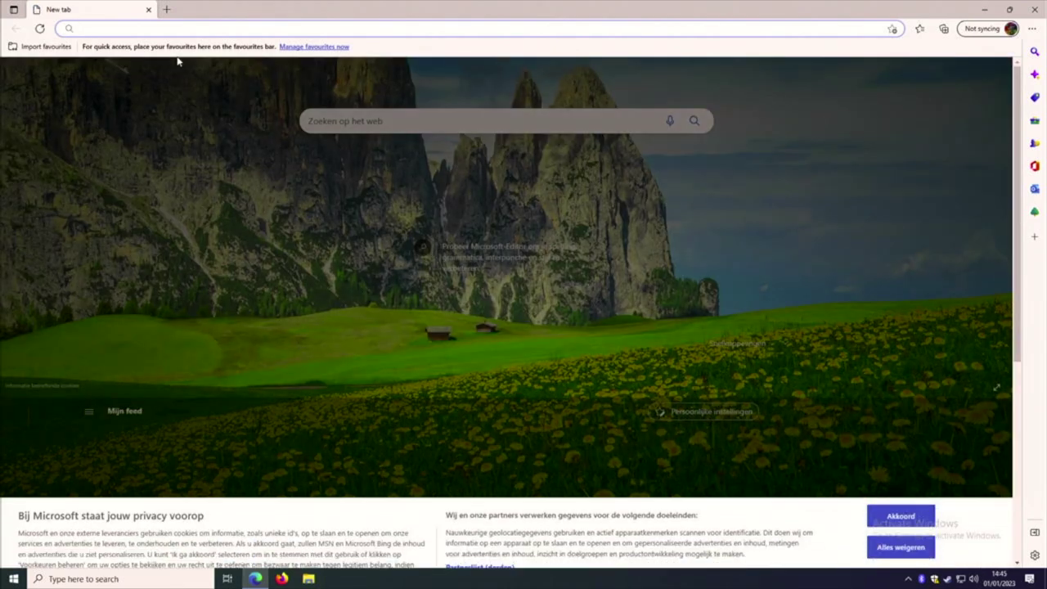
Step: Go to google.nl, search for rufus and open the official rufus.ie website
{"action": "type", "text": "google.nl"}
{"action": "key", "text": "Return"}
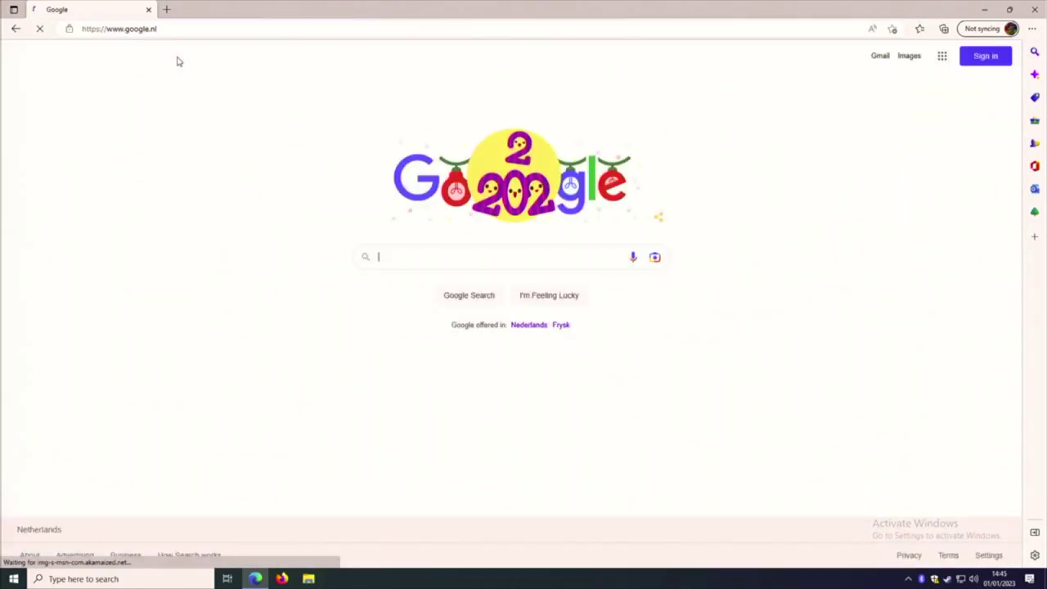
{"action": "type", "text": "rufus"}
{"action": "key", "text": "Return"}
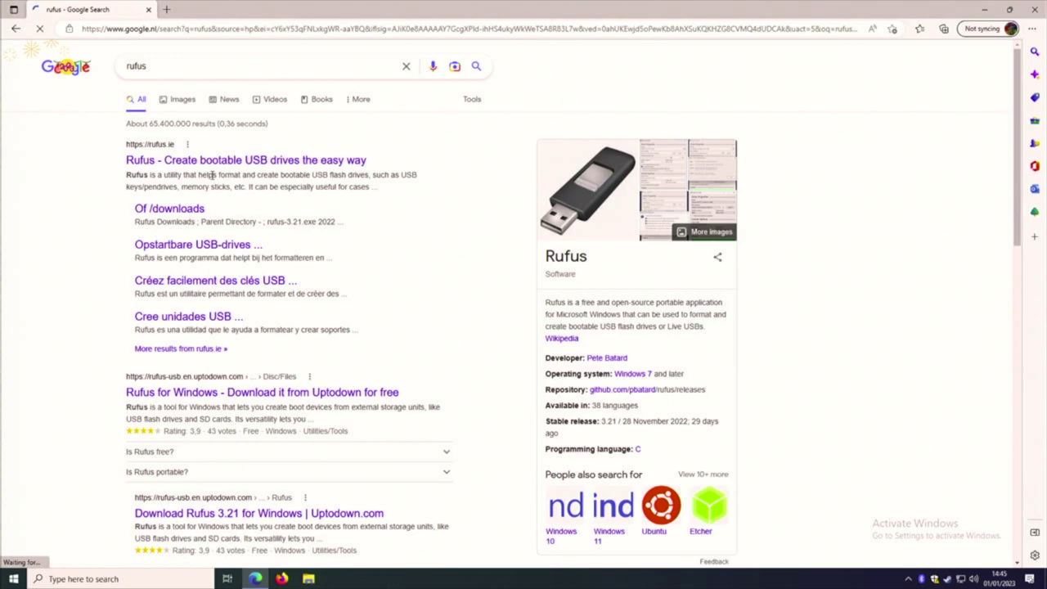
{"action": "left_click", "coordinate": [236, 162]}
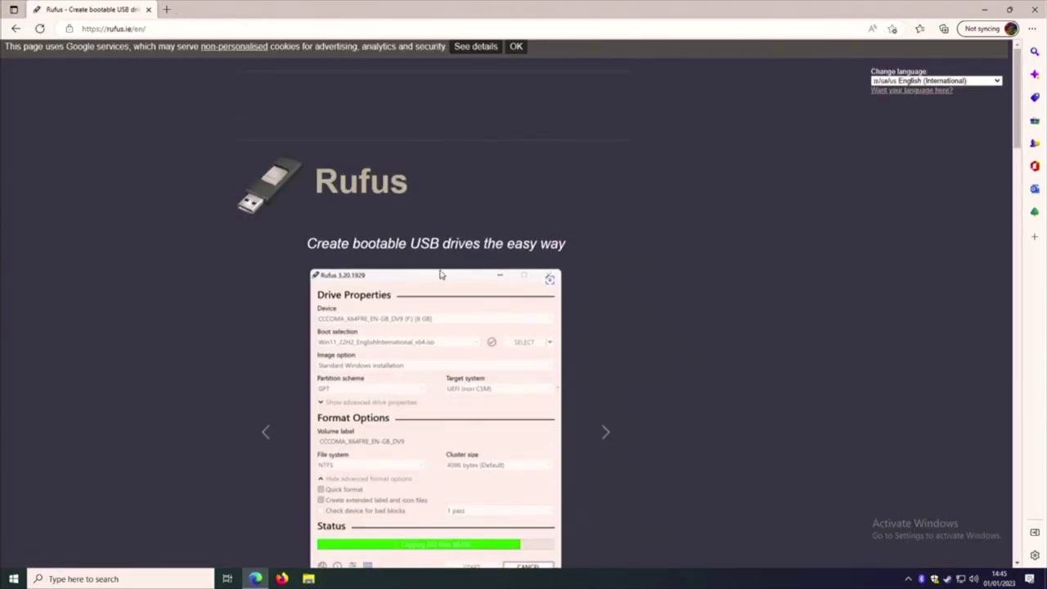
Step: Download Rufus 3.21 from the site's Download section and keep the flagged rufus-3.21.exe file
{"action": "scroll", "coordinate": [452, 273], "scroll_direction": "down", "scroll_amount": 5}
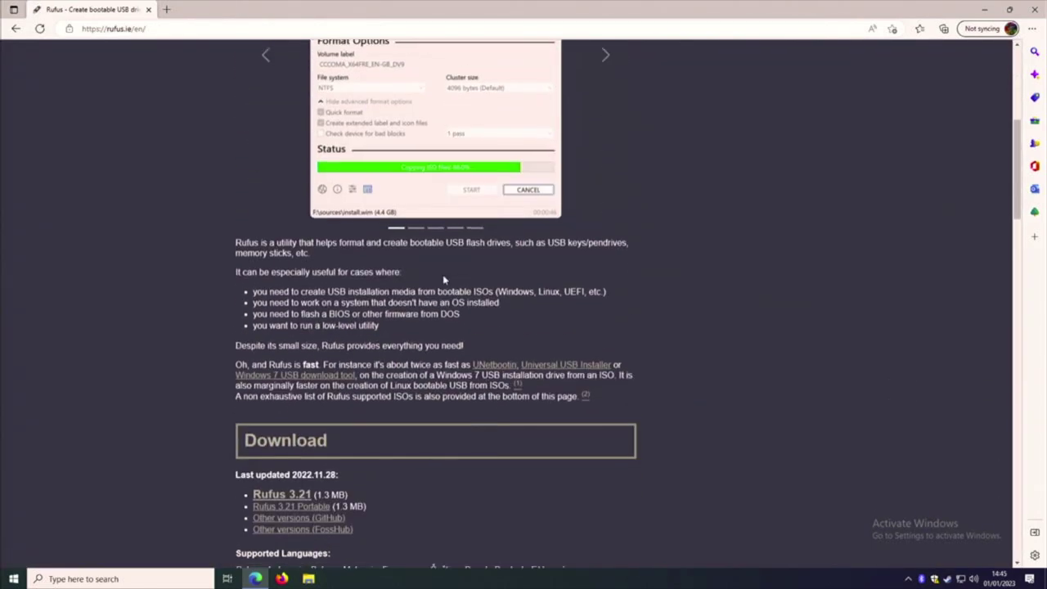
{"action": "scroll", "coordinate": [444, 280], "scroll_direction": "down", "scroll_amount": 1}
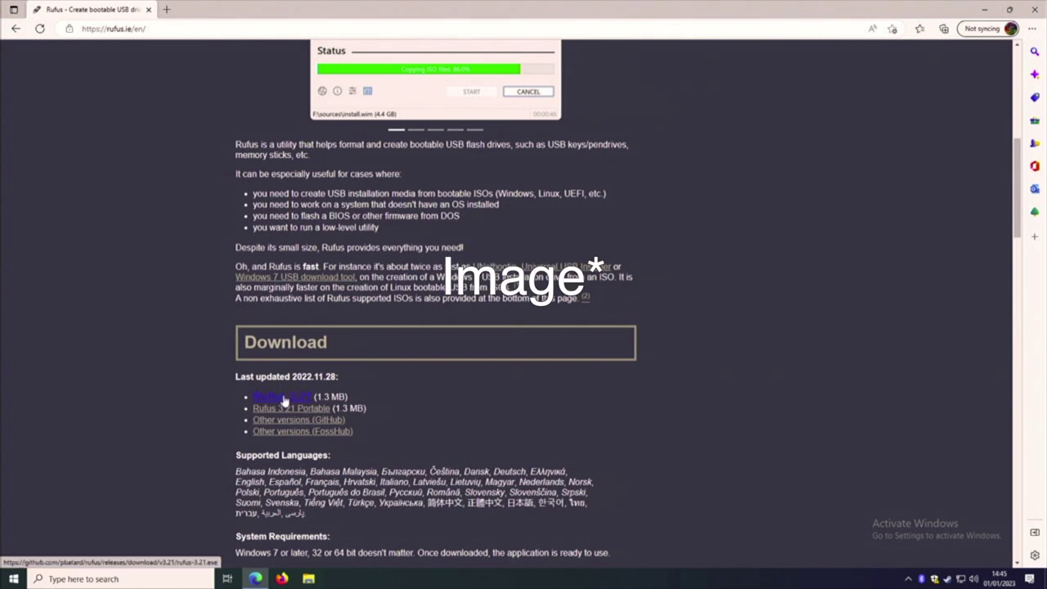
{"action": "left_click", "coordinate": [284, 399]}
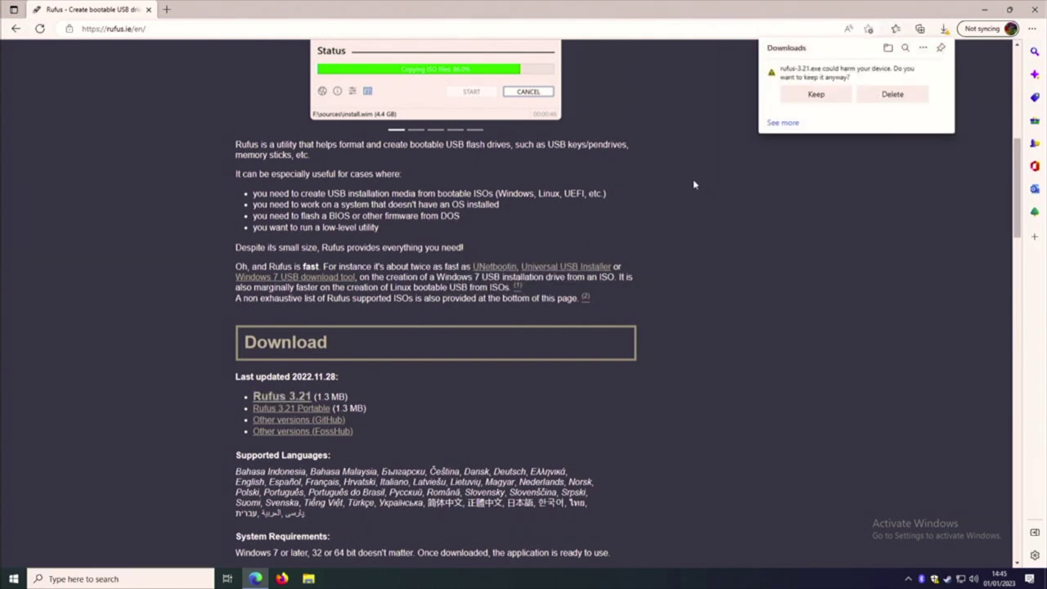
{"action": "left_click", "coordinate": [816, 94]}
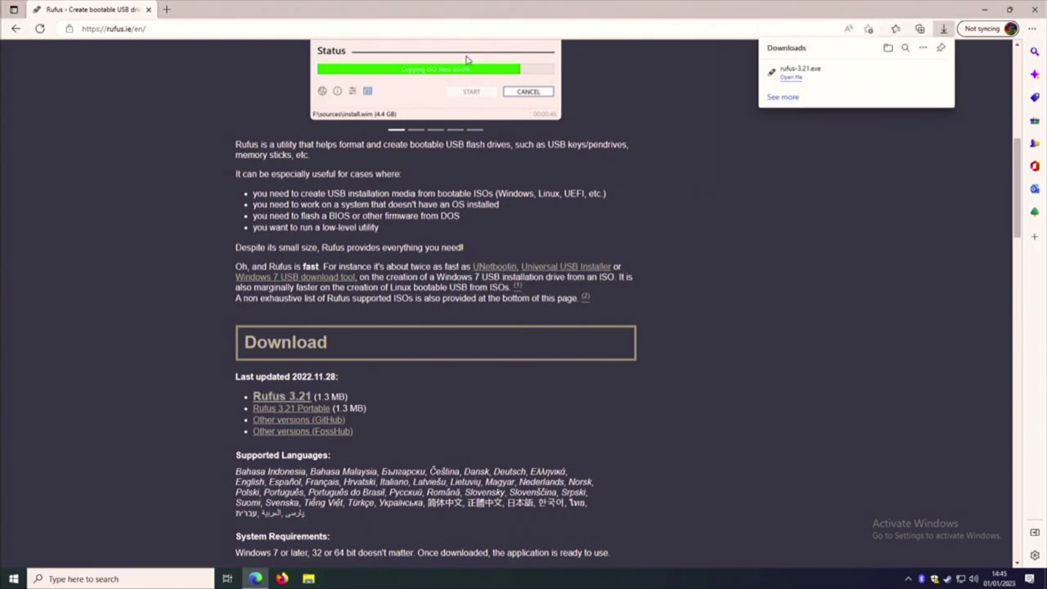
Step: Return to google.nl, search for "windows 11 iso" and open Microsoft's Download Windows 11 page
{"action": "left_click", "coordinate": [352, 29]}
{"action": "type", "text": "google.nl"}
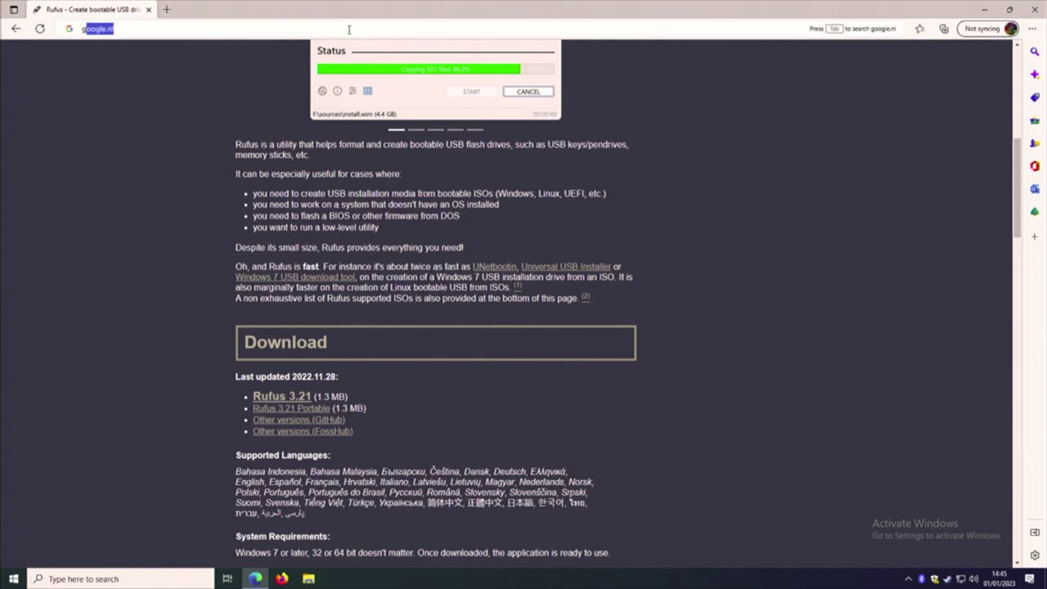
{"action": "key", "text": "Return"}
{"action": "type", "text": "wi"}
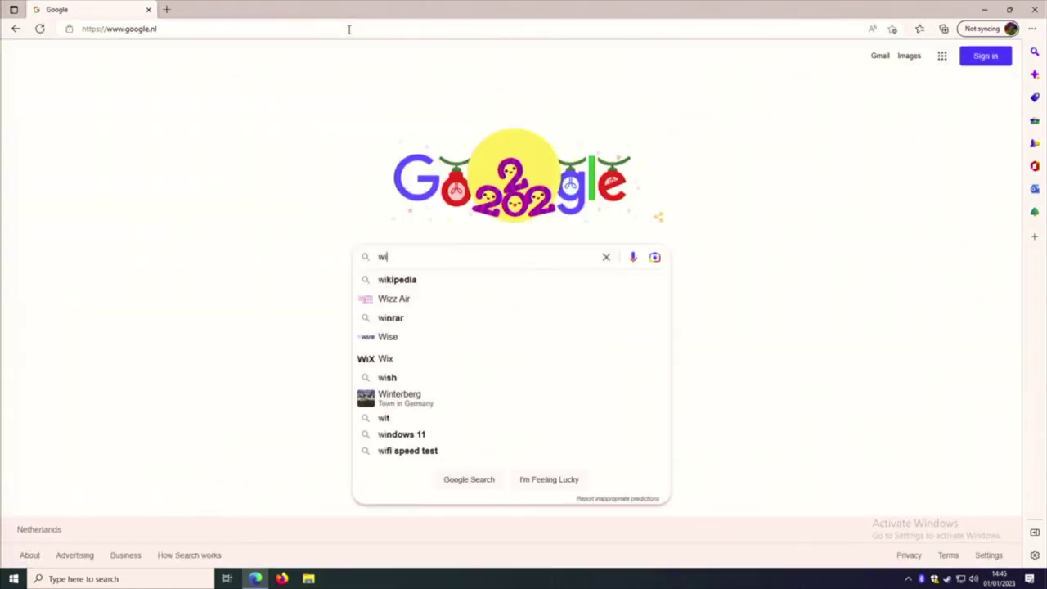
{"action": "type", "text": "ndows 11 iso"}
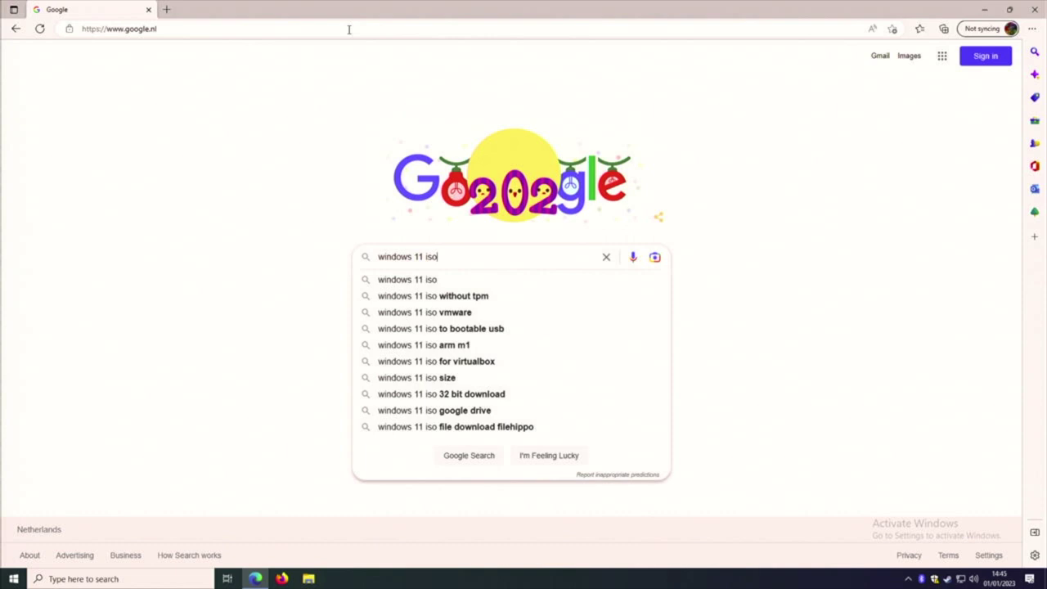
{"action": "key", "text": "Return"}
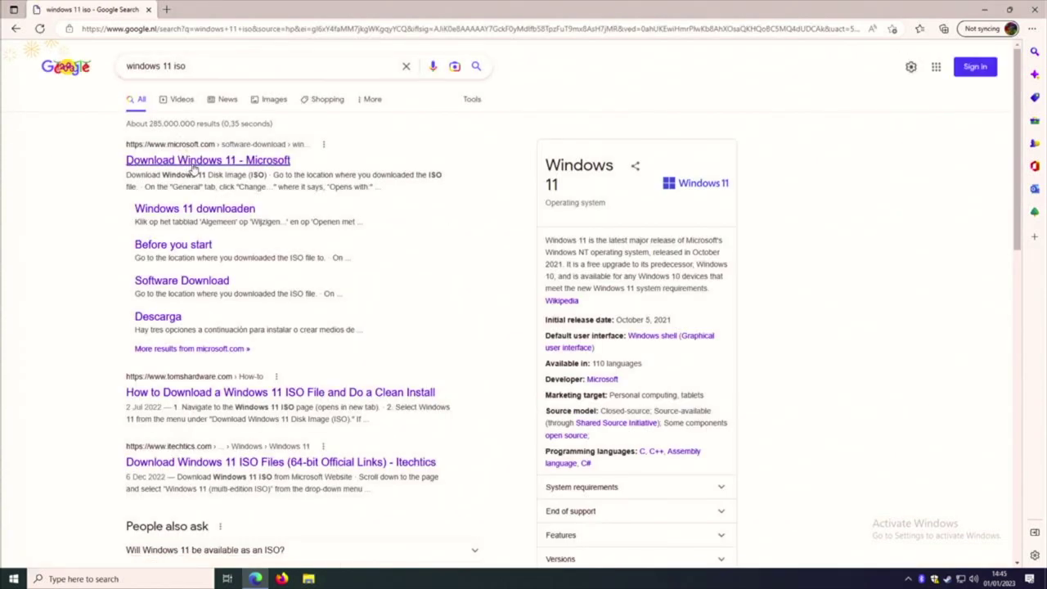
{"action": "left_click", "coordinate": [194, 166]}
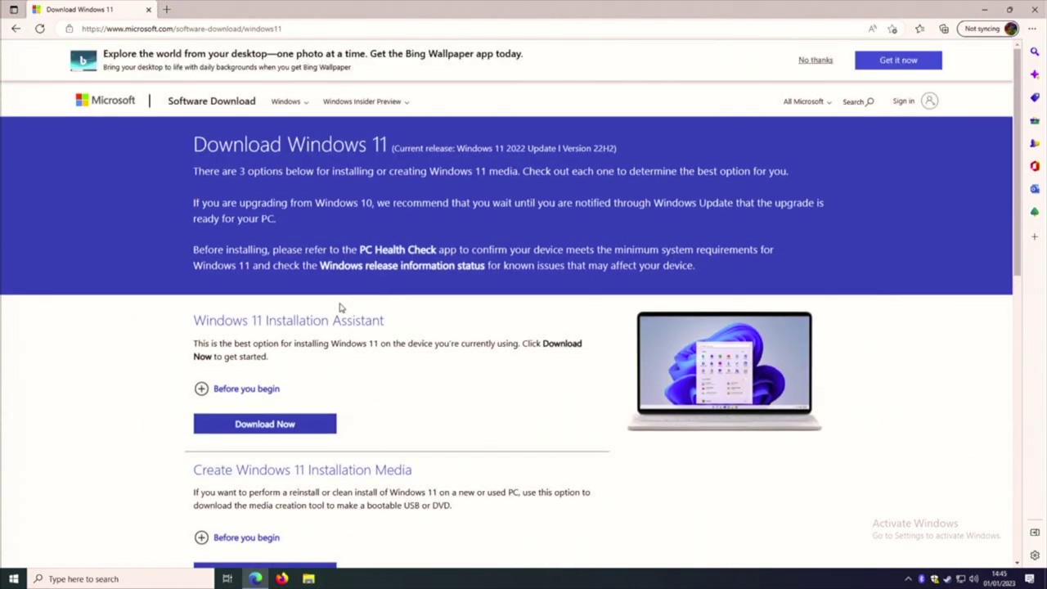
Step: Select Windows 11 (multi-edition ISO) under Download Windows 11 Disk Image (ISO) and submit the choice
{"action": "scroll", "coordinate": [339, 304], "scroll_direction": "down", "scroll_amount": 3}
{"action": "scroll", "coordinate": [307, 319], "scroll_direction": "down", "scroll_amount": 1}
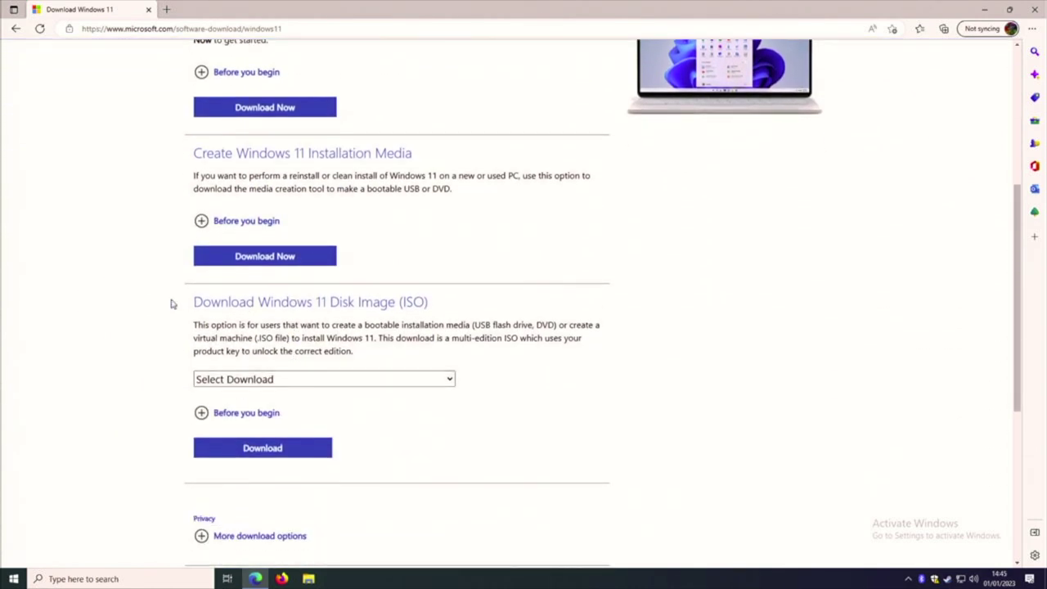
{"action": "left_click", "coordinate": [259, 382]}
{"action": "left_click", "coordinate": [270, 412]}
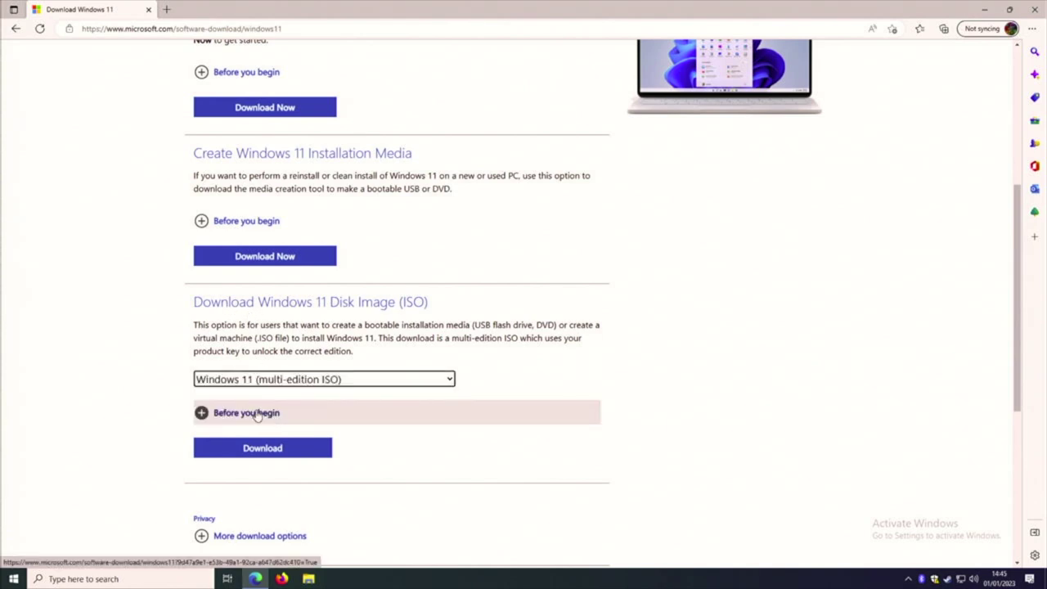
{"action": "left_click", "coordinate": [262, 449]}
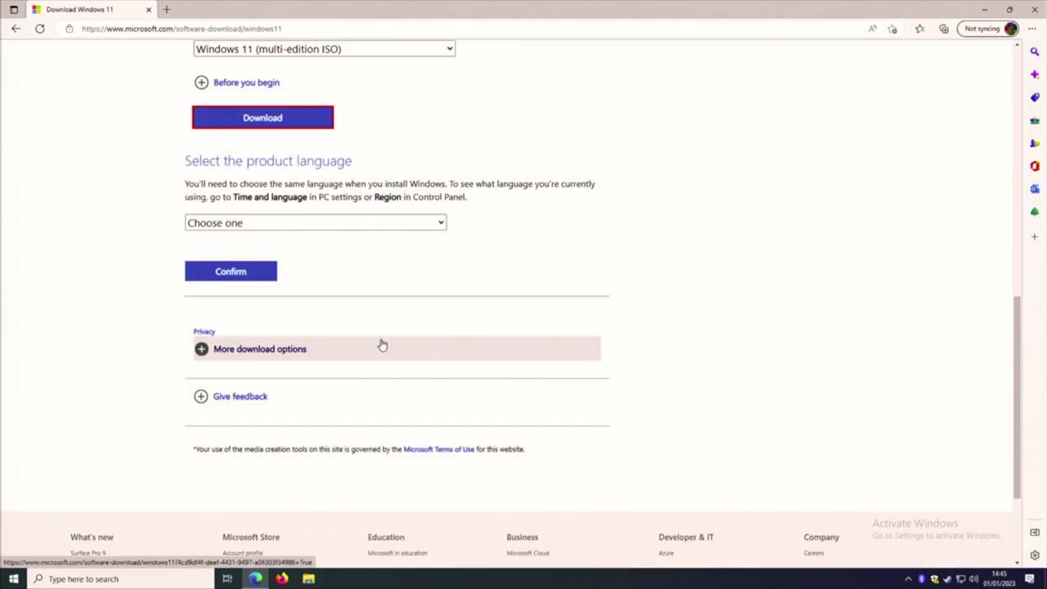
Step: Confirm English International as the product language and download the 64-bit Windows 11 ISO
{"action": "left_click", "coordinate": [261, 226]}
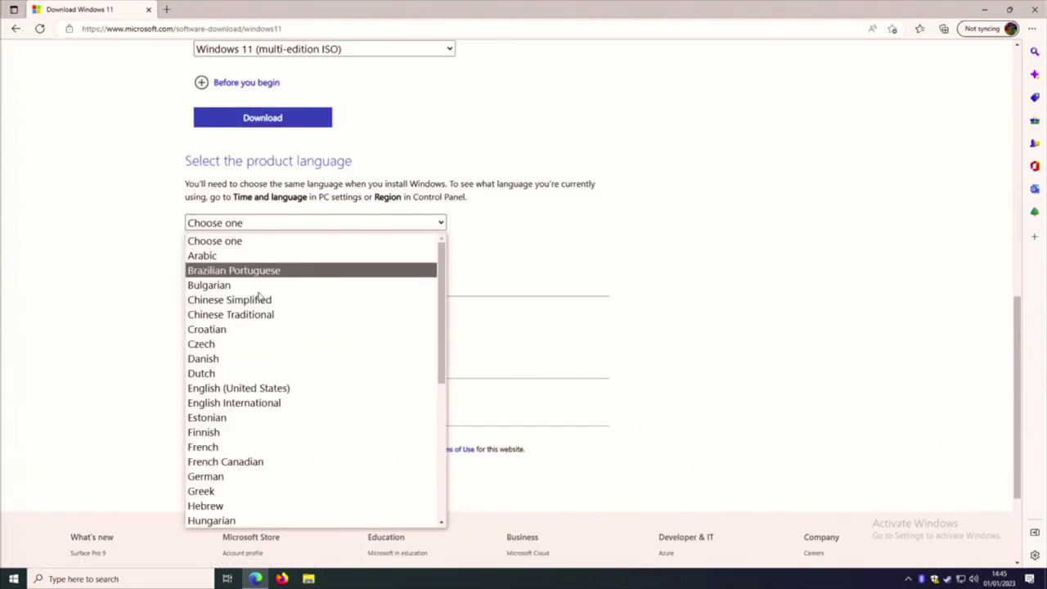
{"action": "left_click", "coordinate": [266, 403]}
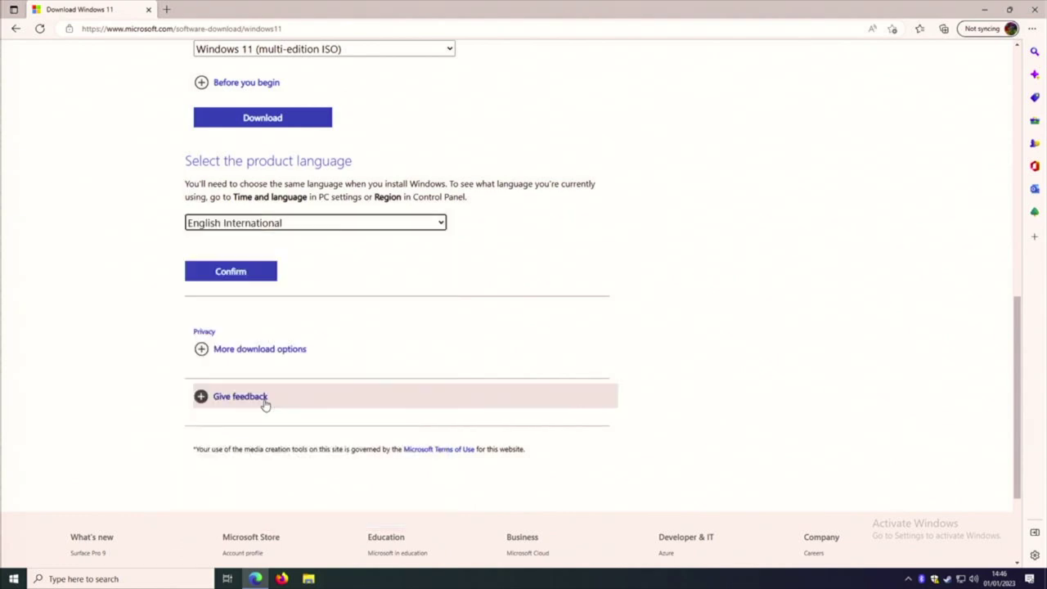
{"action": "left_click", "coordinate": [243, 272]}
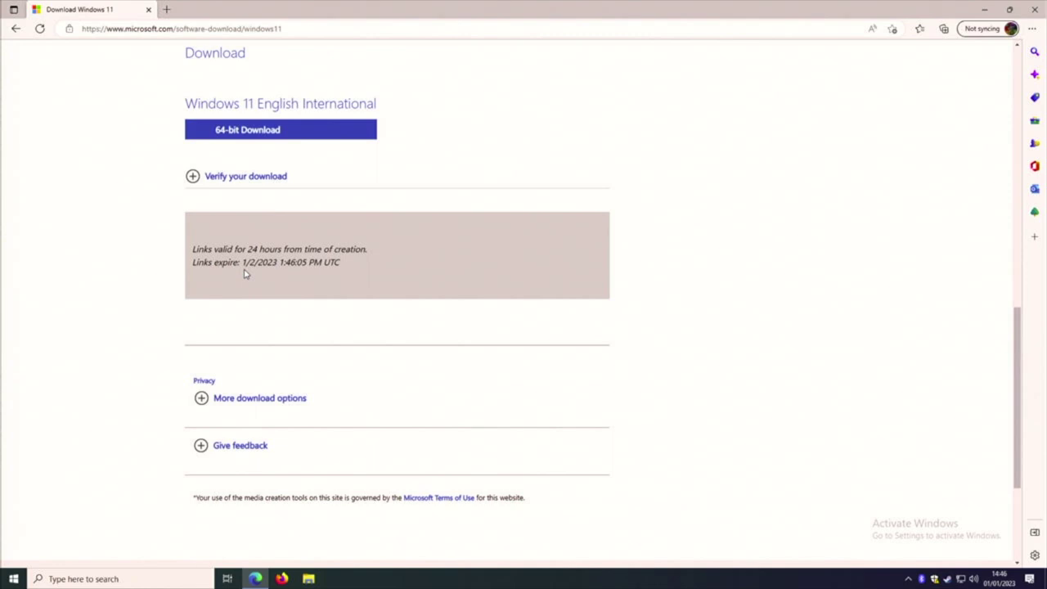
{"action": "left_click", "coordinate": [246, 132]}
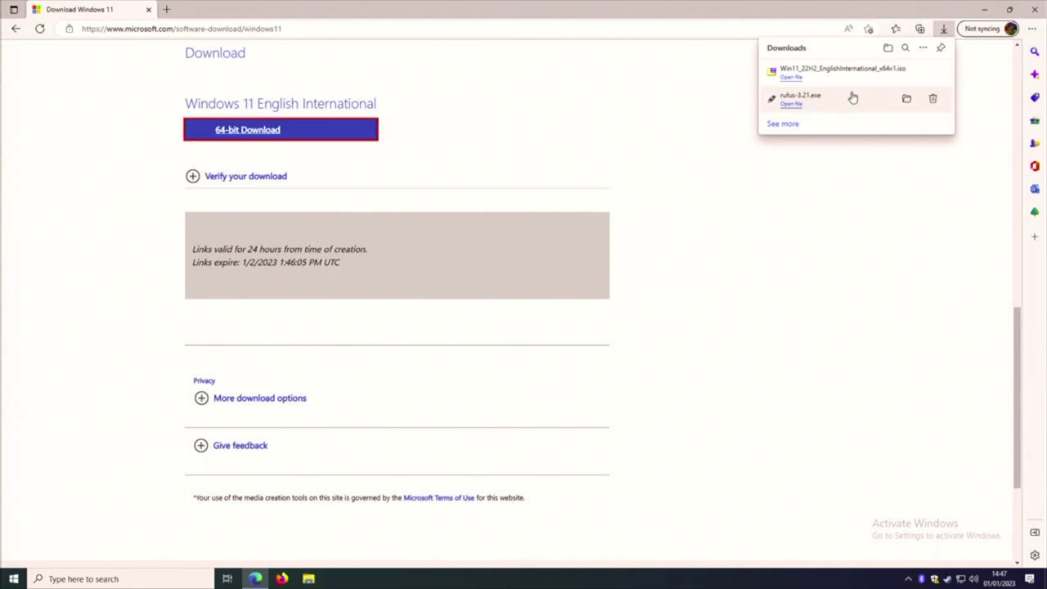
Step: Close the browser, launch rufus-3.21.exe from the Downloads folder with permission to make changes, and allow its online update checks
{"action": "left_click", "coordinate": [1034, 11]}
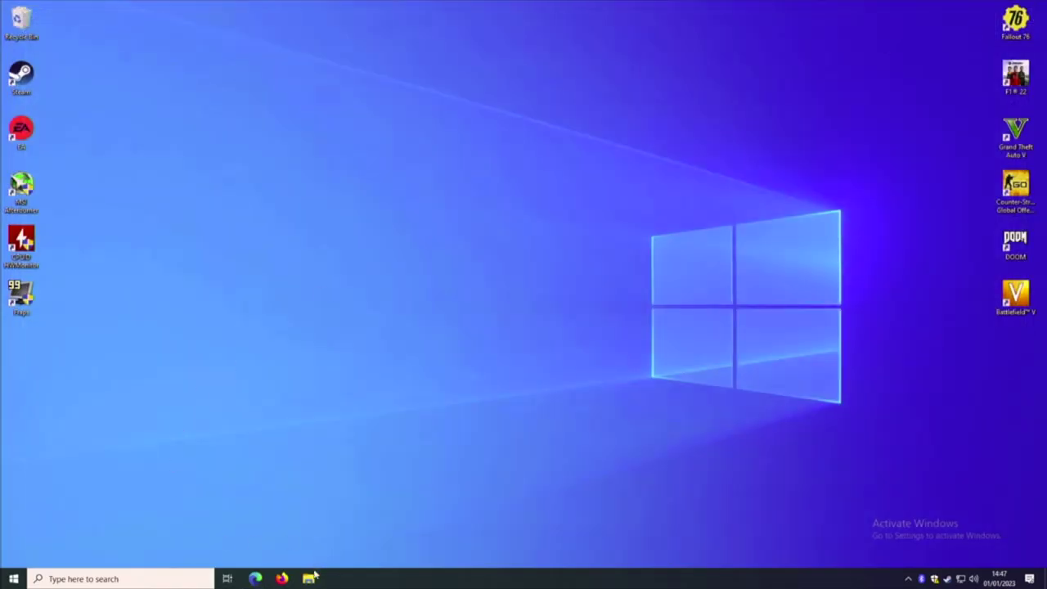
{"action": "left_click", "coordinate": [310, 579]}
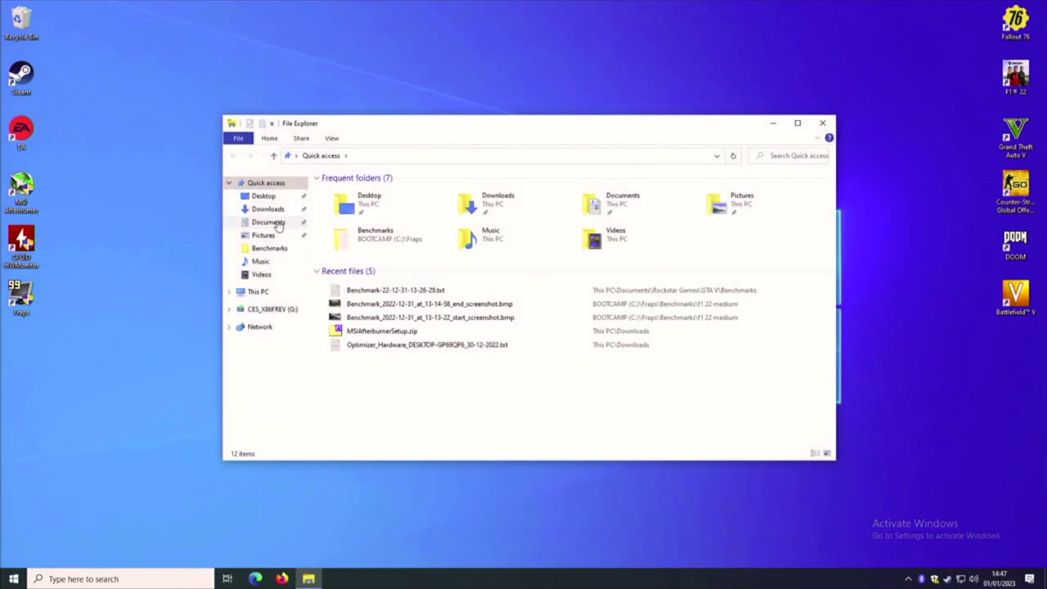
{"action": "left_click", "coordinate": [270, 210]}
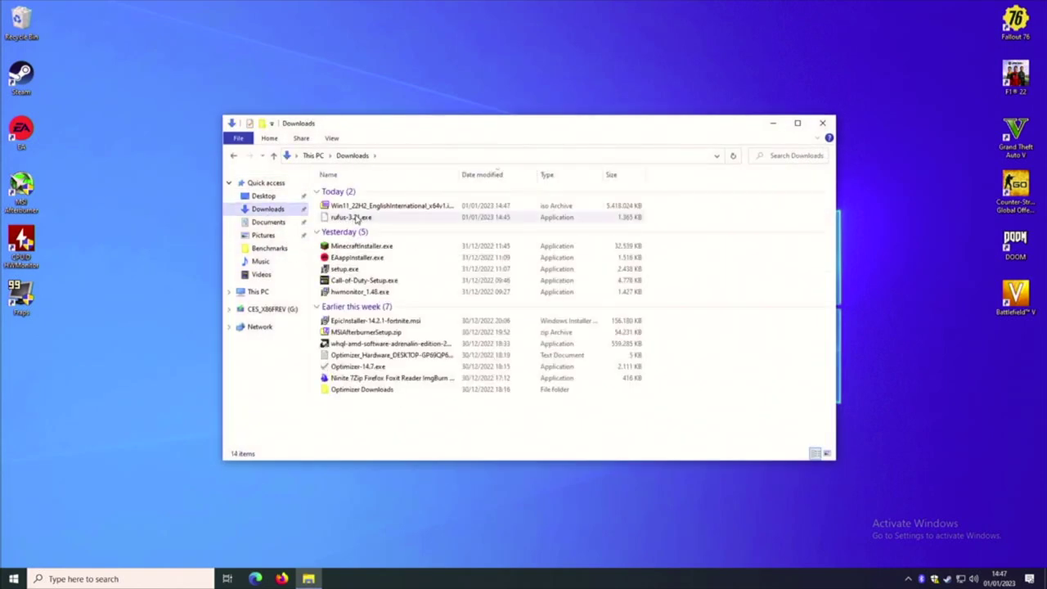
{"action": "left_click", "coordinate": [357, 219]}
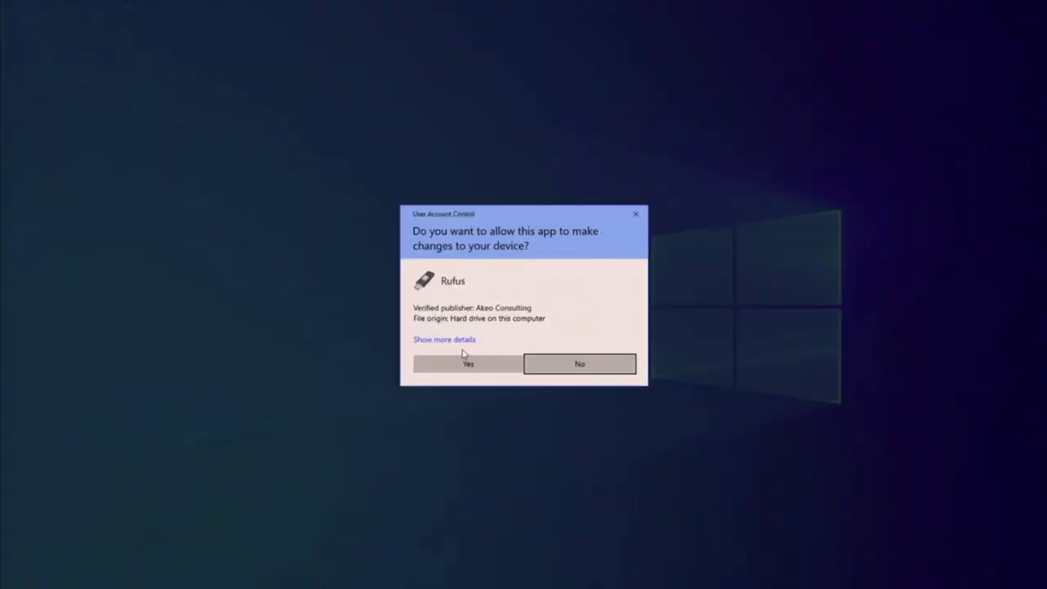
{"action": "left_click", "coordinate": [471, 365]}
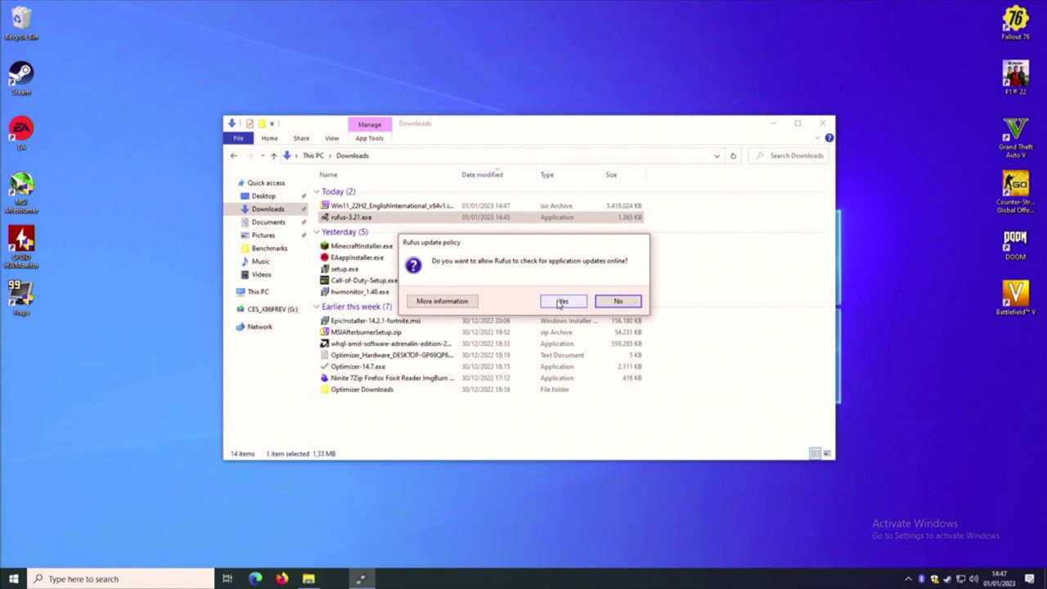
{"action": "left_click", "coordinate": [562, 302]}
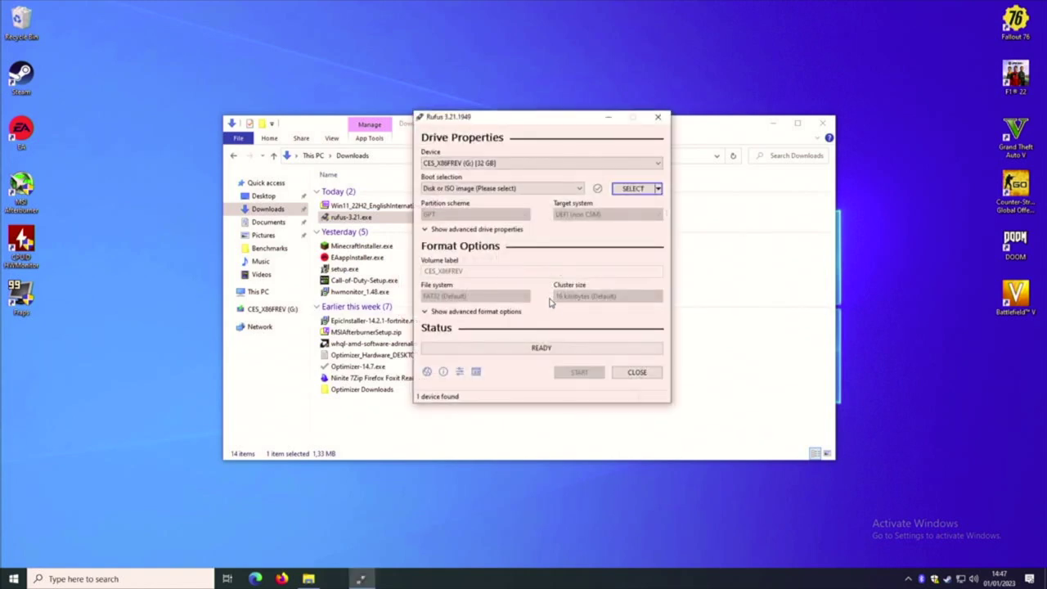
Step: Load Win11_22H2_EnglishInternational_x64v1.iso from the Downloads folder as the boot selection
{"action": "left_click", "coordinate": [635, 189]}
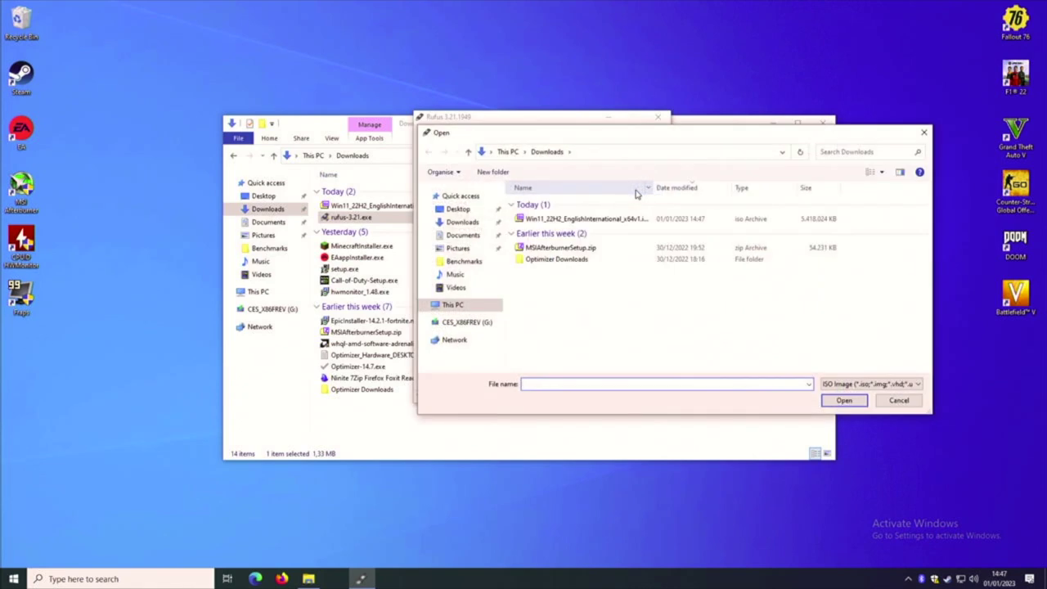
{"action": "left_click", "coordinate": [602, 227]}
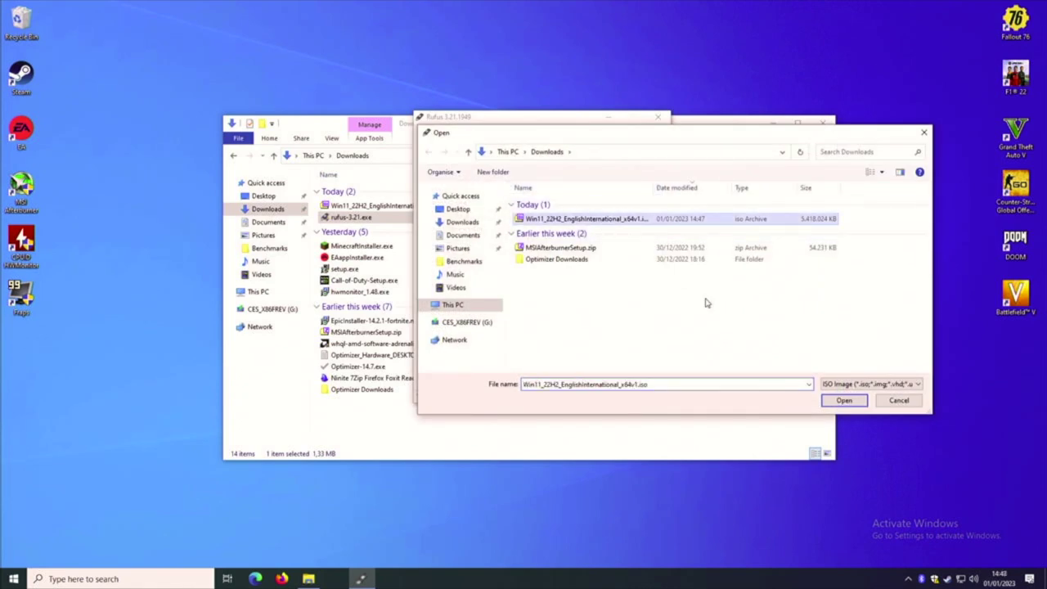
{"action": "left_click", "coordinate": [843, 401]}
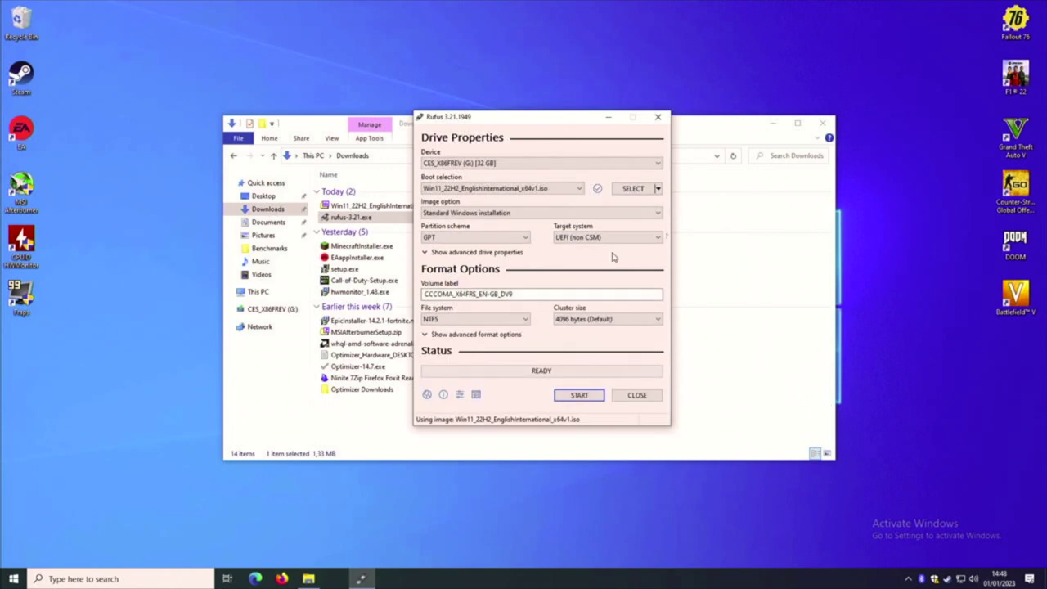
Step: Review the image option and target system choices, keeping Standard Windows installation and UEFI (non CSM)
{"action": "left_click", "coordinate": [511, 214]}
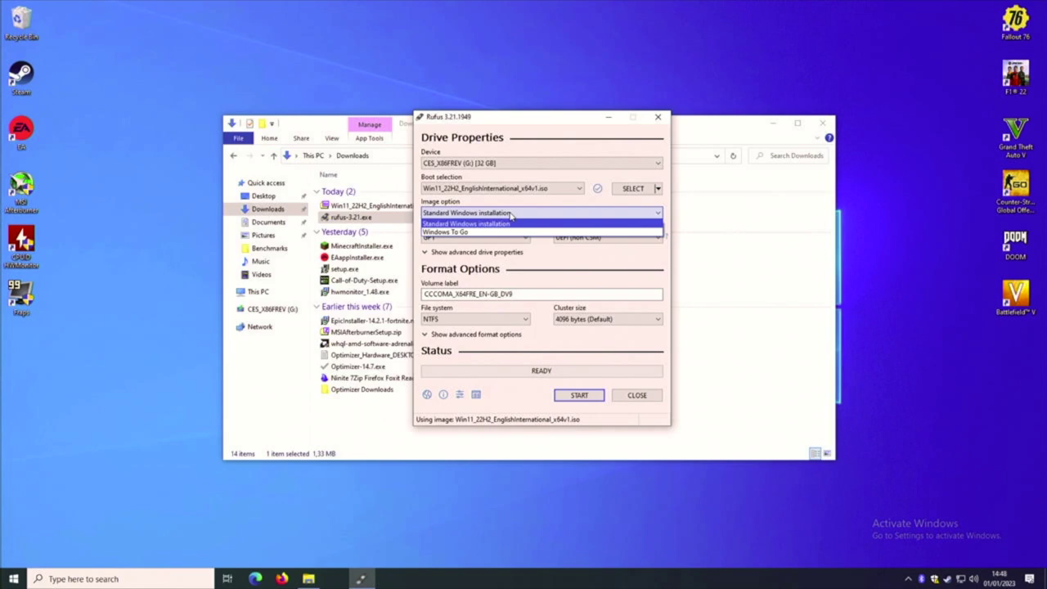
{"action": "left_click", "coordinate": [511, 214]}
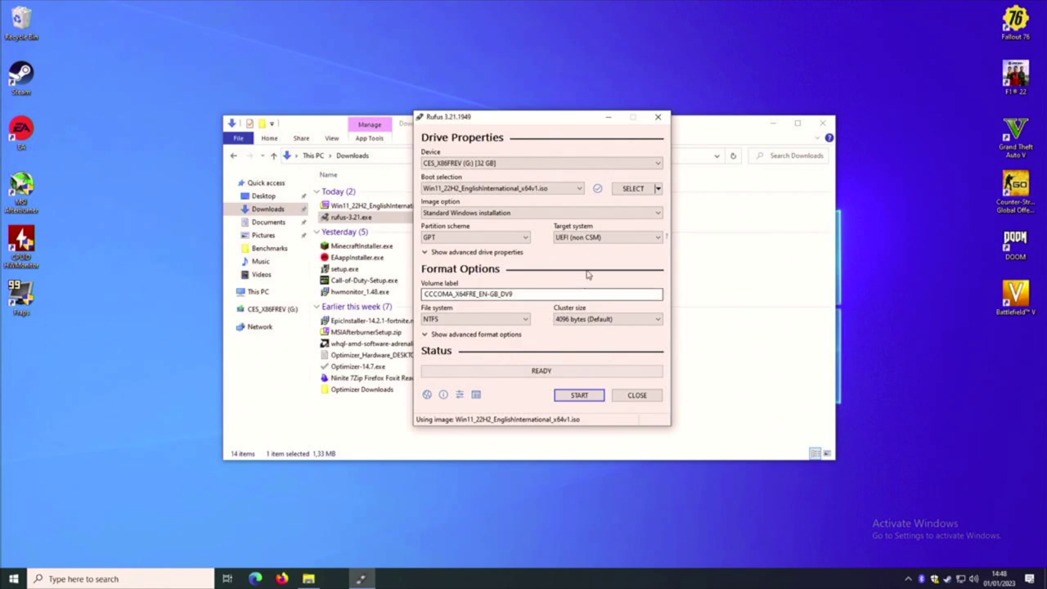
{"action": "left_click", "coordinate": [590, 238]}
{"action": "left_click", "coordinate": [590, 247]}
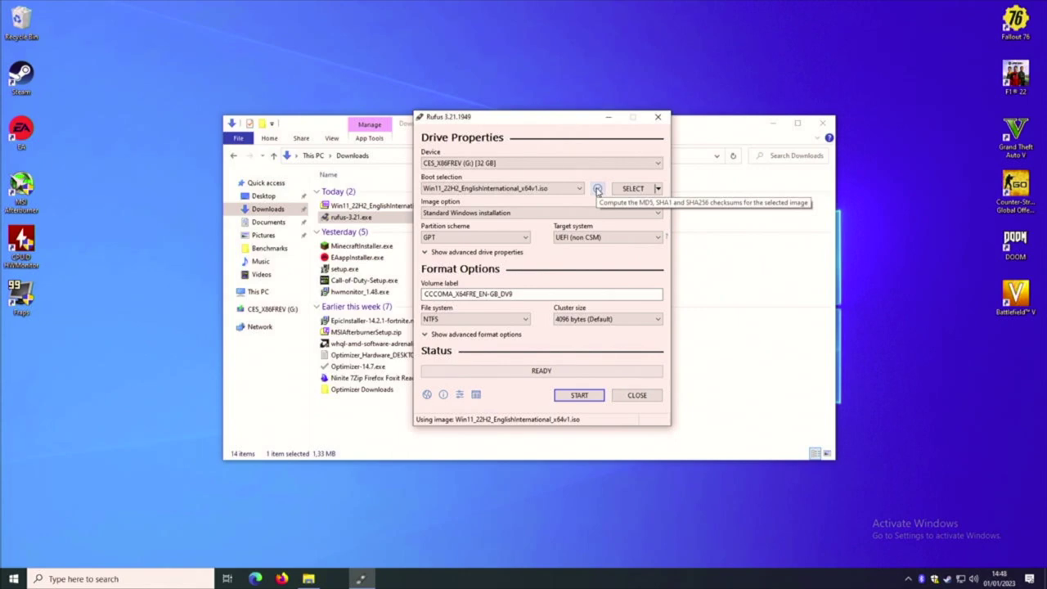
Step: Start writing the USB drive with local account creation and disabled data collection, keeping the hardware and Microsoft account requirements removed, and accept erasing the drive
{"action": "left_click", "coordinate": [574, 396]}
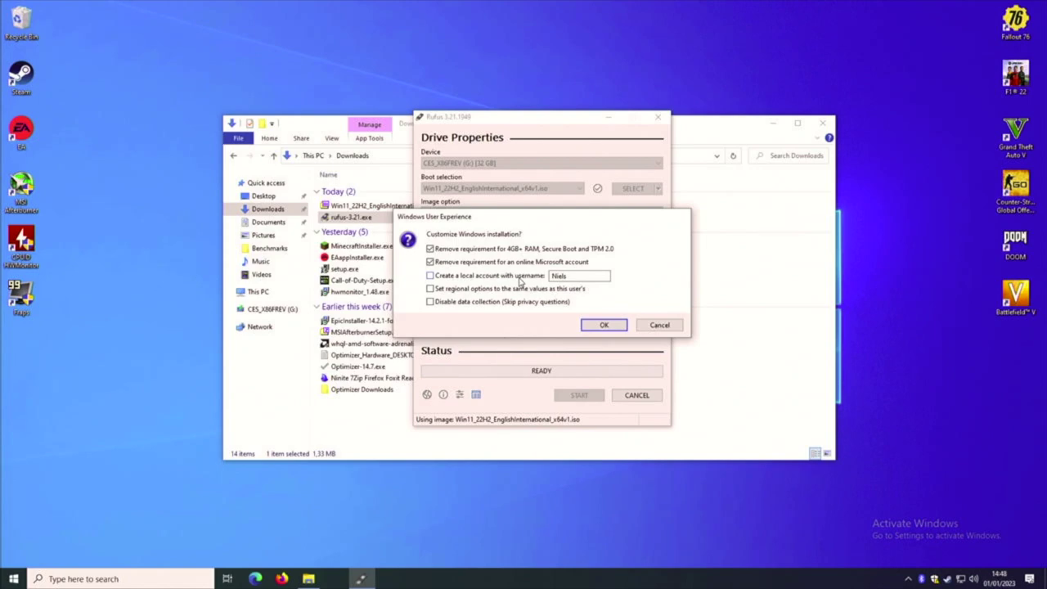
{"action": "left_click", "coordinate": [519, 278]}
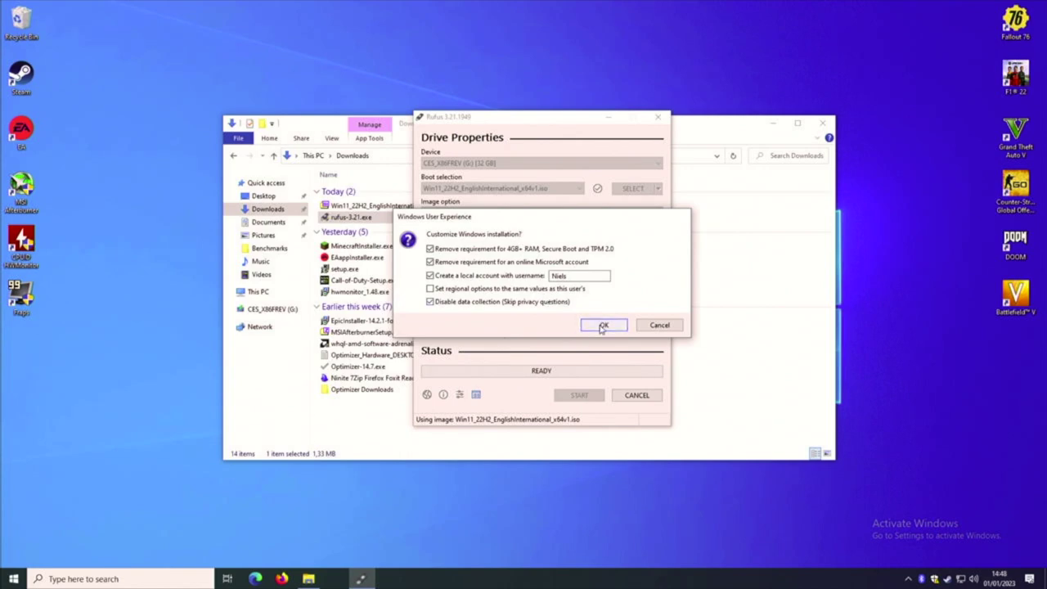
{"action": "left_click", "coordinate": [603, 326]}
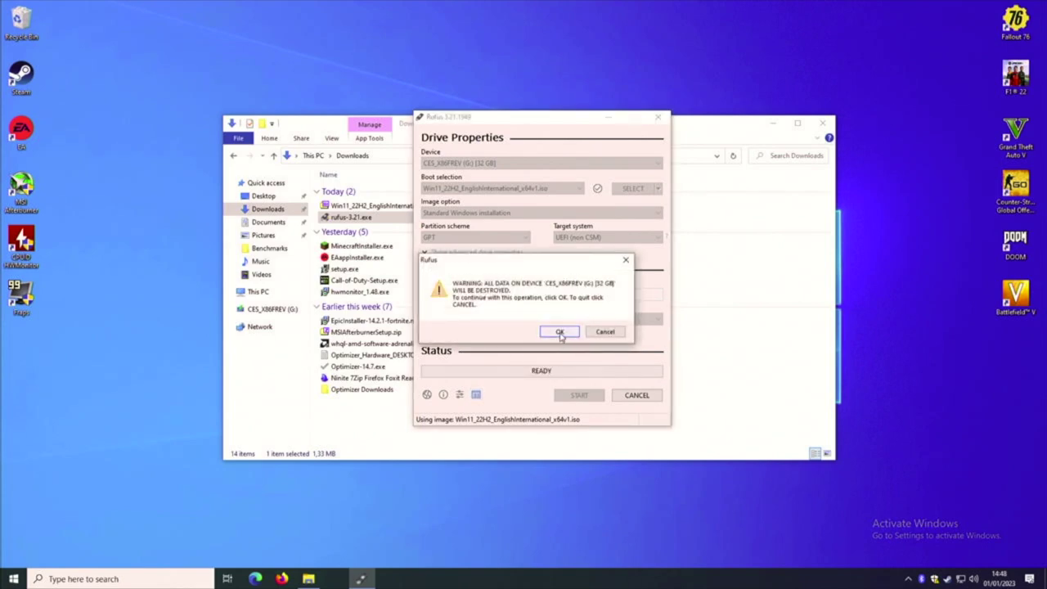
{"action": "left_click", "coordinate": [559, 332]}
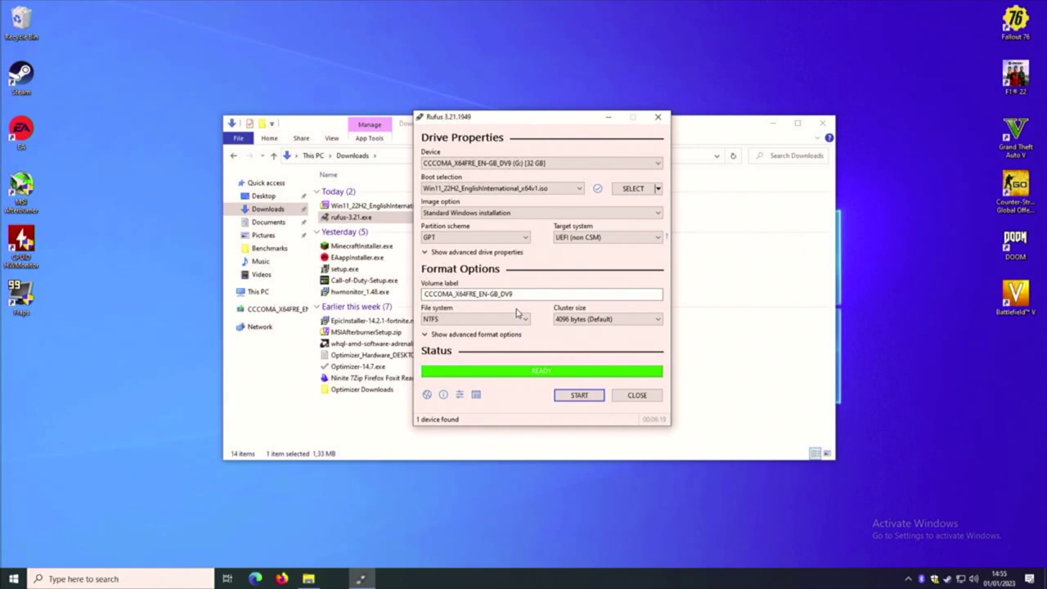
Step: Close Rufus and launch setup.exe from the CCCOMA_X64FRE_EN-GB_DV9 (G:) USB drive with permission to make changes
{"action": "left_click", "coordinate": [642, 396]}
{"action": "left_click", "coordinate": [619, 425]}
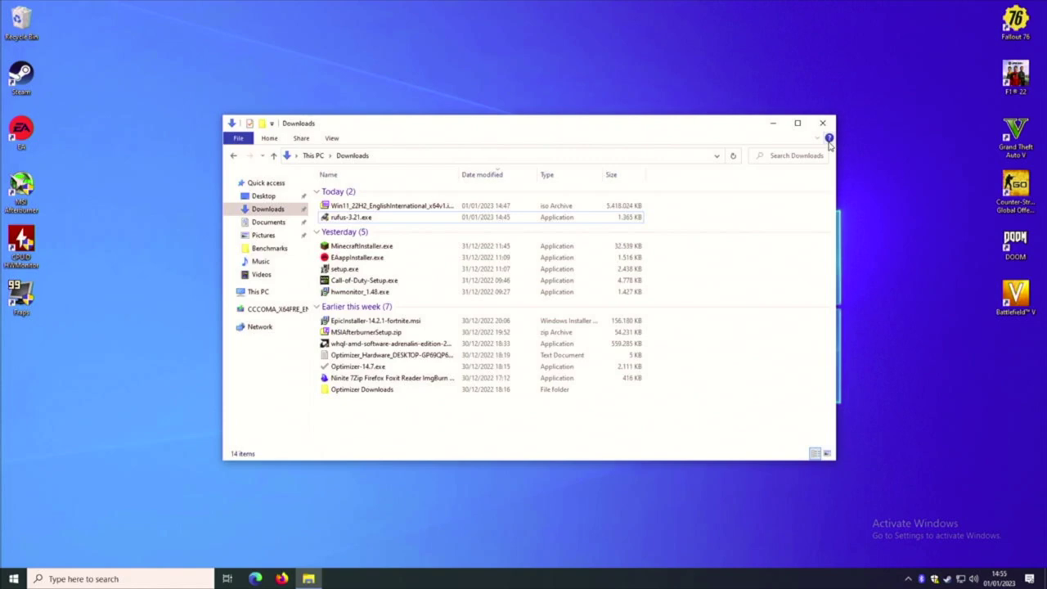
{"action": "left_click", "coordinate": [262, 309]}
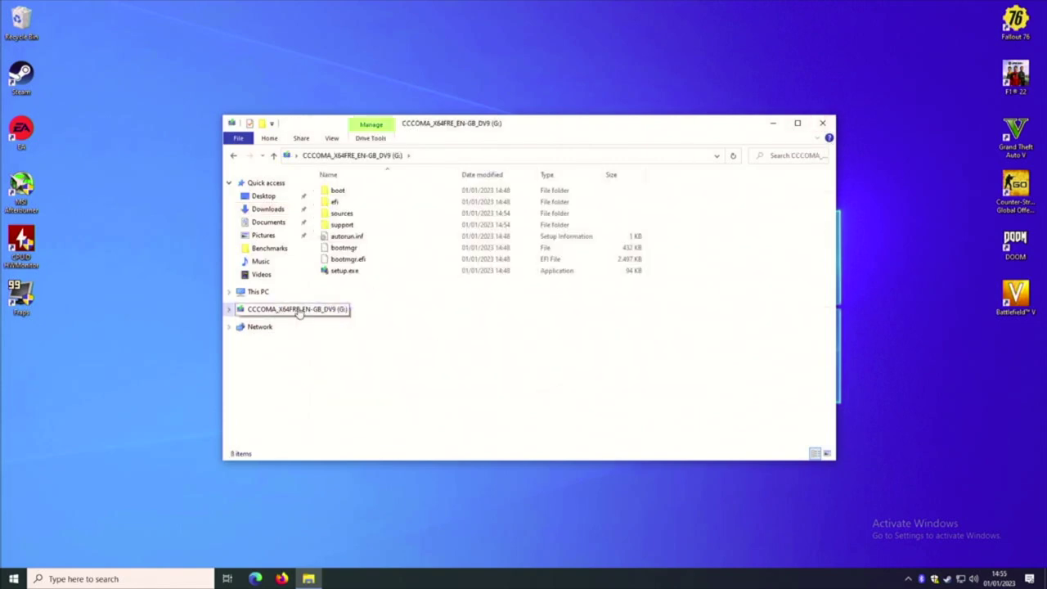
{"action": "double_click", "coordinate": [366, 273]}
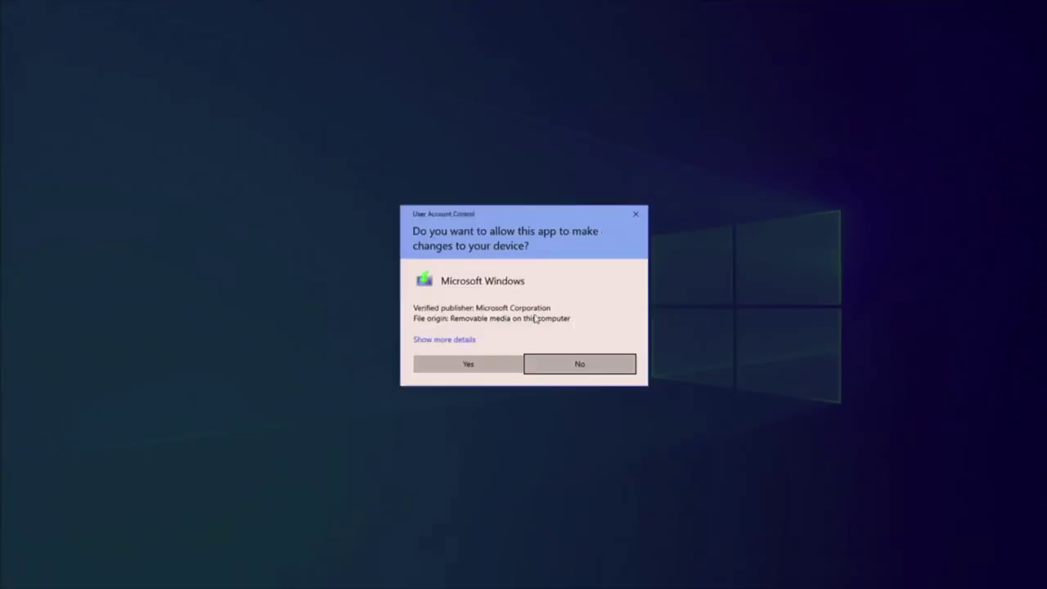
{"action": "left_click", "coordinate": [468, 364]}
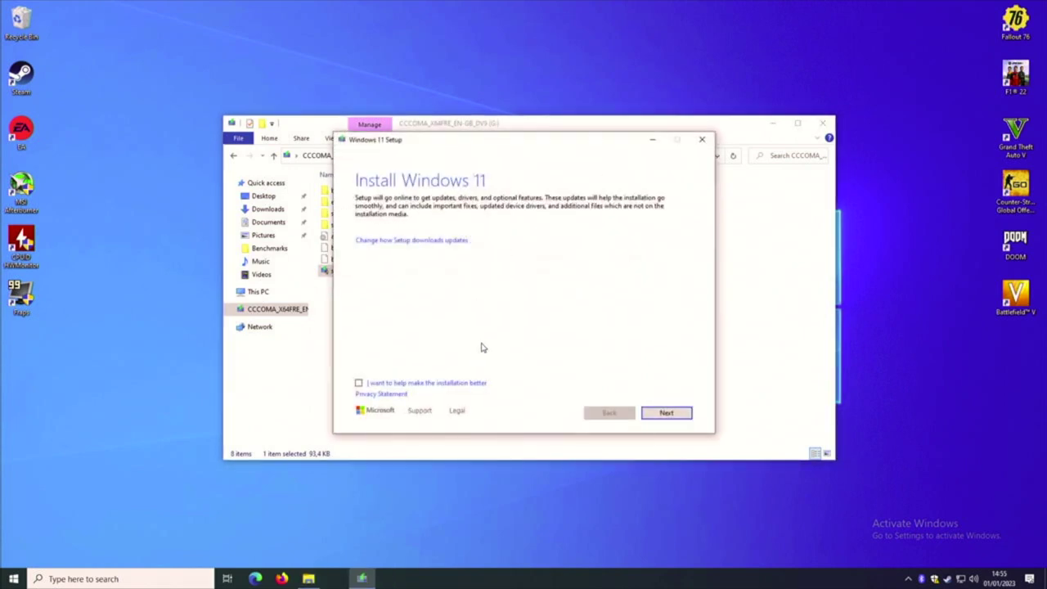
Step: Accept the licence terms and the minimum system requirements notice, and start installing Windows 11 Pro while keeping personal files and apps
{"action": "left_click", "coordinate": [666, 415]}
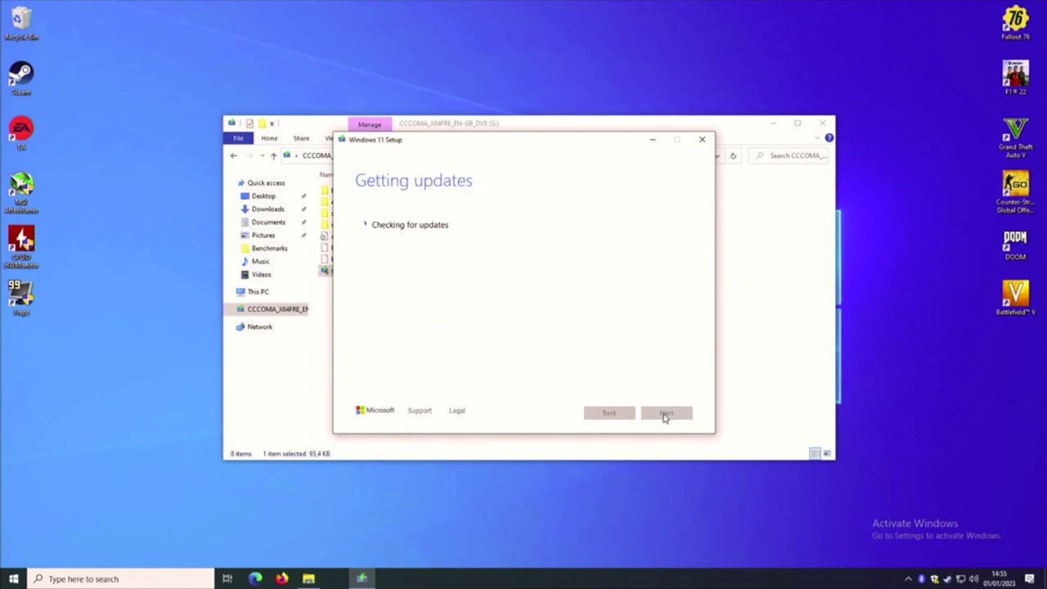
{"action": "left_click", "coordinate": [825, 123]}
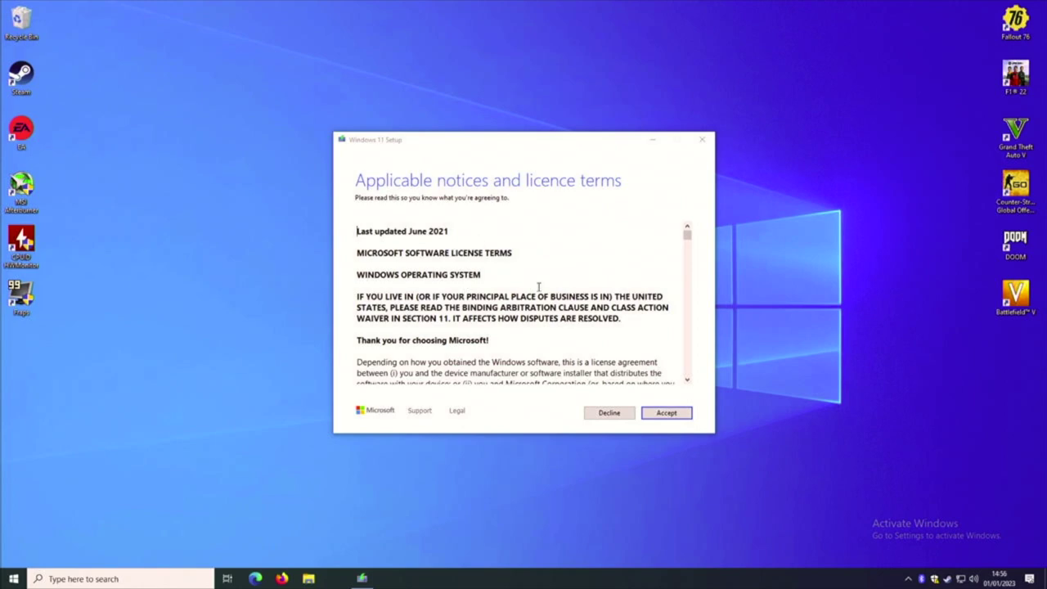
{"action": "left_click", "coordinate": [663, 416]}
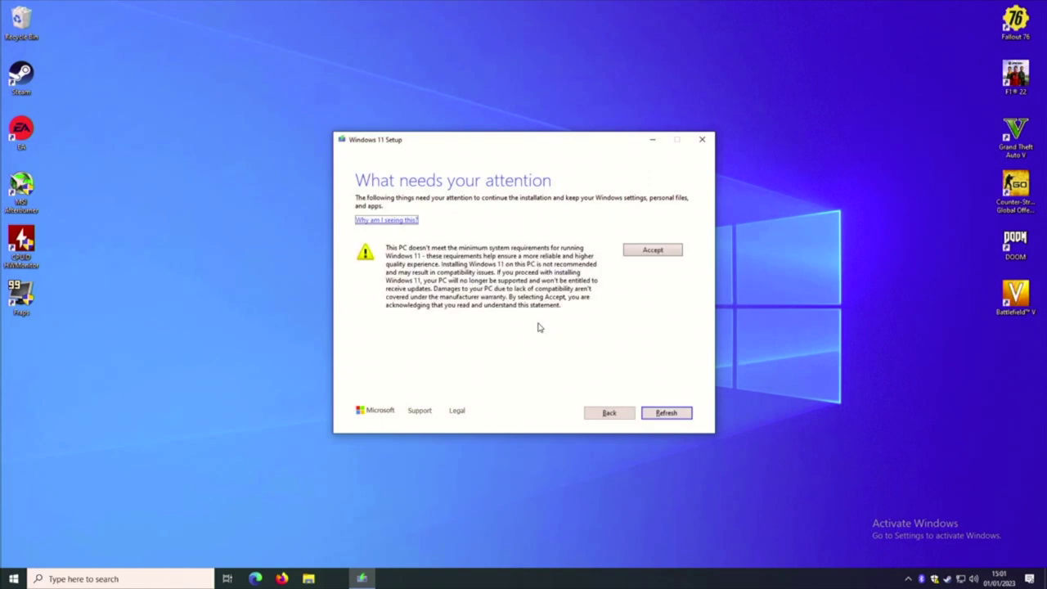
{"action": "left_click", "coordinate": [648, 252]}
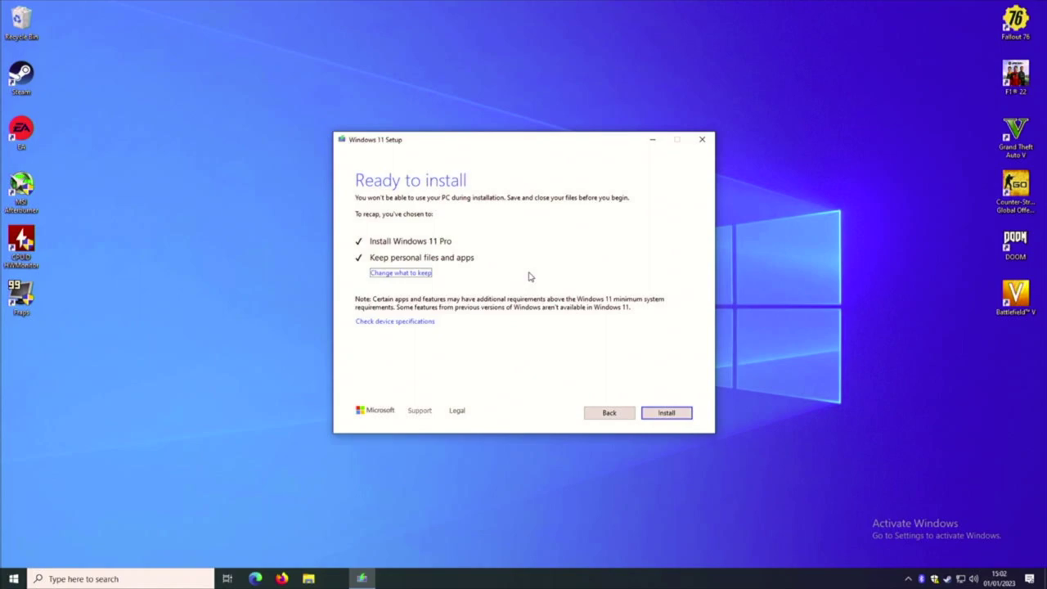
{"action": "left_click", "coordinate": [673, 415]}
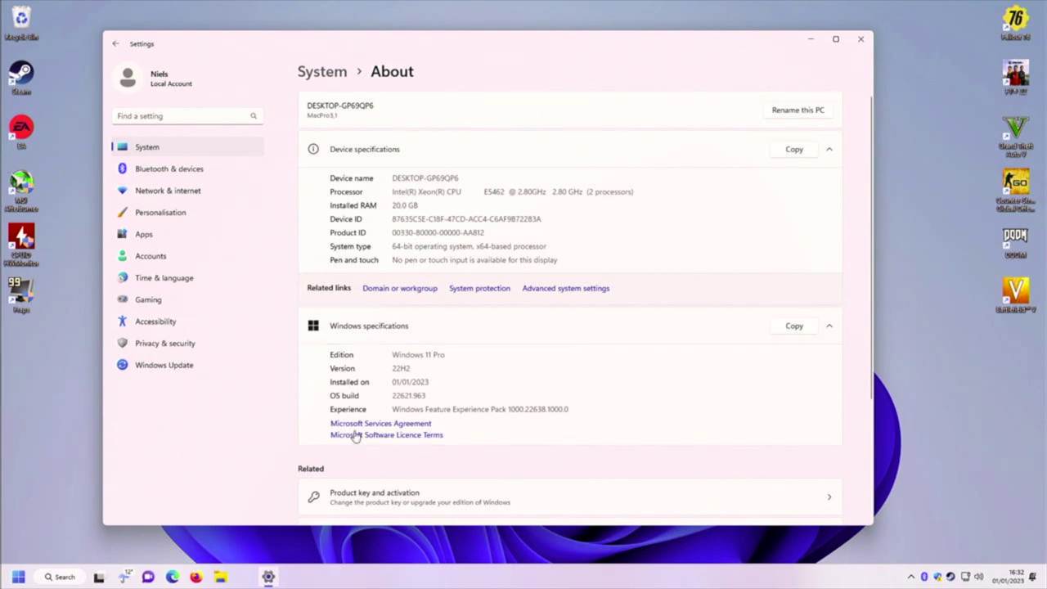
Step: Check the memory, CPU and GPU performance in Task Manager, and close Task Manager and Settings
{"action": "right_click", "coordinate": [294, 583]}
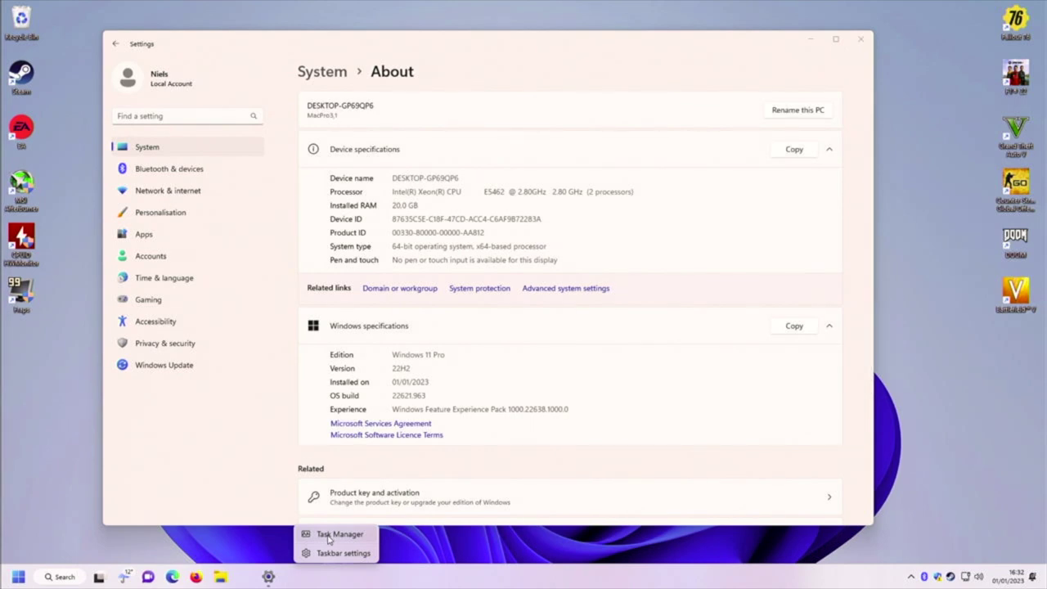
{"action": "left_click", "coordinate": [331, 535]}
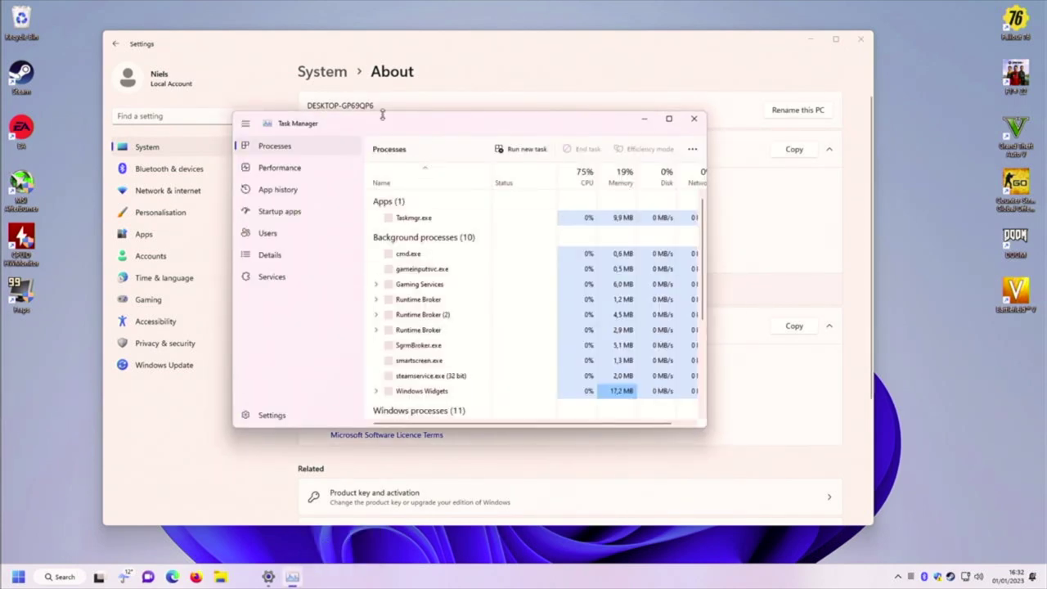
{"action": "left_click", "coordinate": [279, 168]}
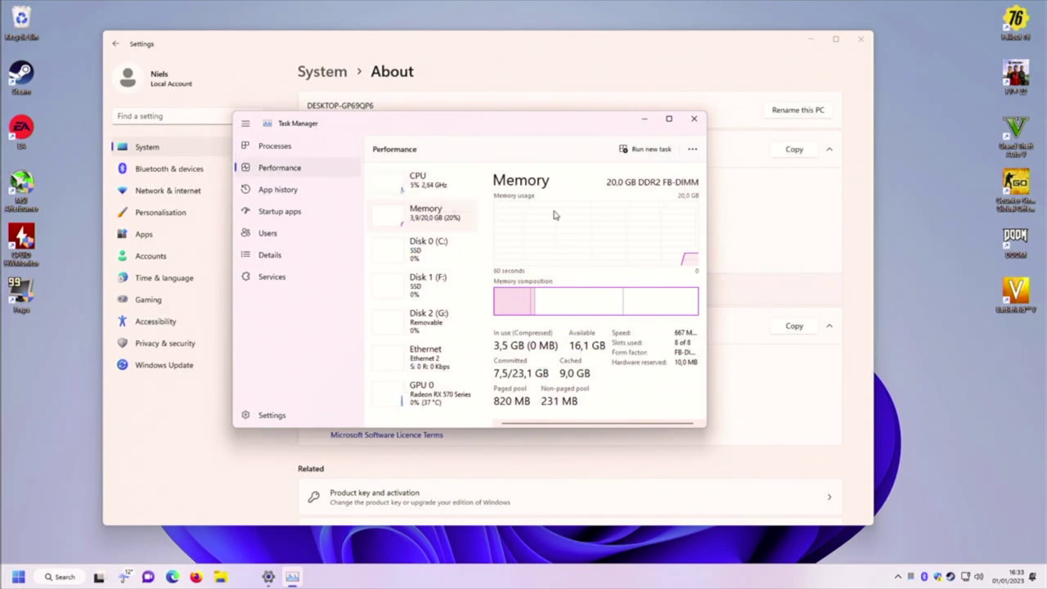
{"action": "left_click", "coordinate": [442, 194]}
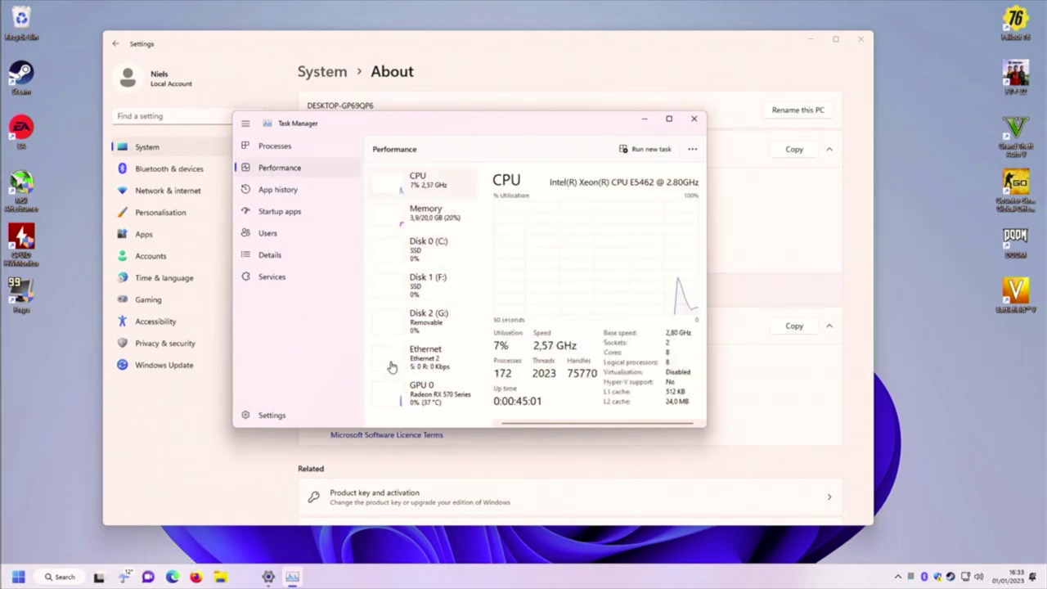
{"action": "left_click", "coordinate": [409, 396]}
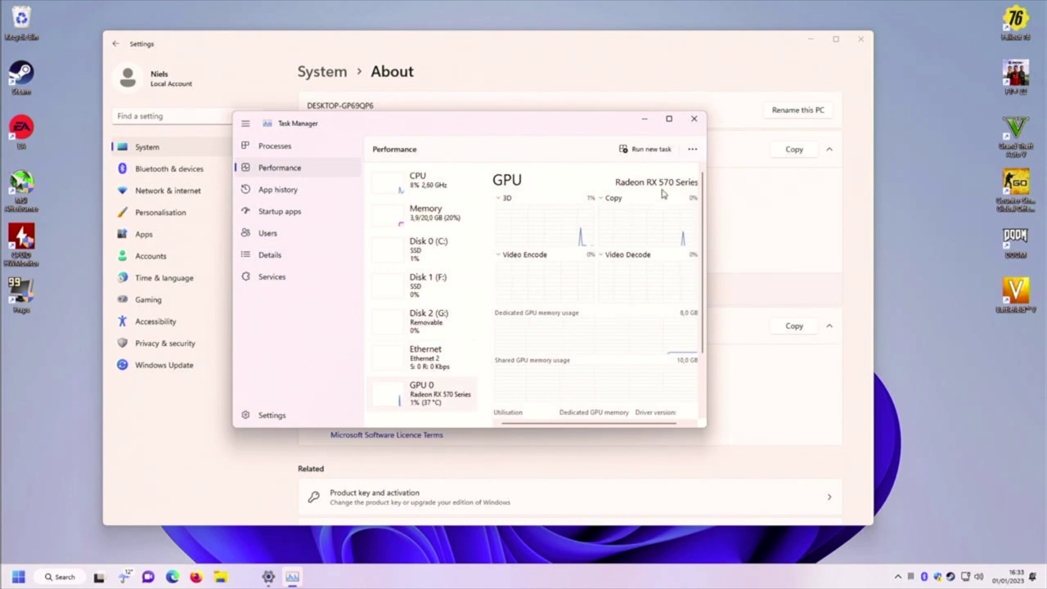
{"action": "left_click", "coordinate": [693, 119]}
{"action": "left_click", "coordinate": [861, 38]}
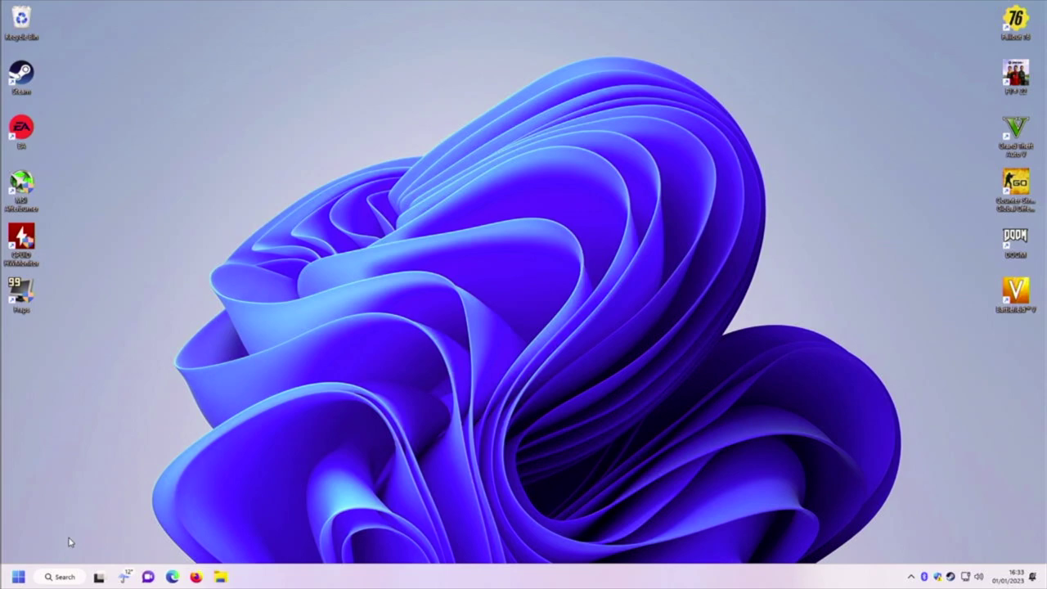
Step: Open Device Manager and examine the processors, software devices and Universal Serial Bus controllers
{"action": "left_click", "coordinate": [18, 577]}
{"action": "right_click", "coordinate": [13, 582]}
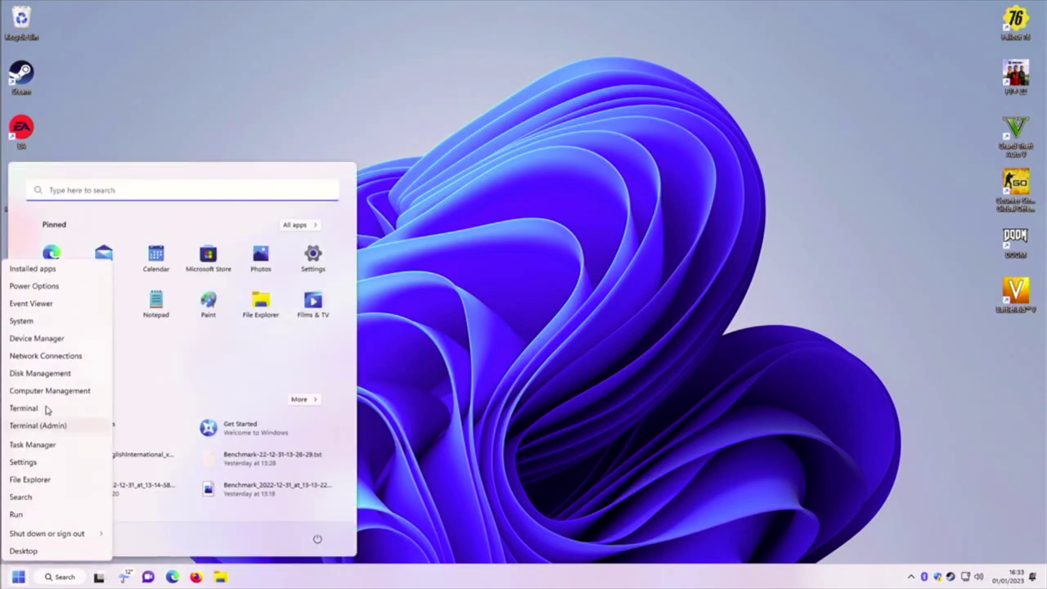
{"action": "left_click", "coordinate": [49, 339]}
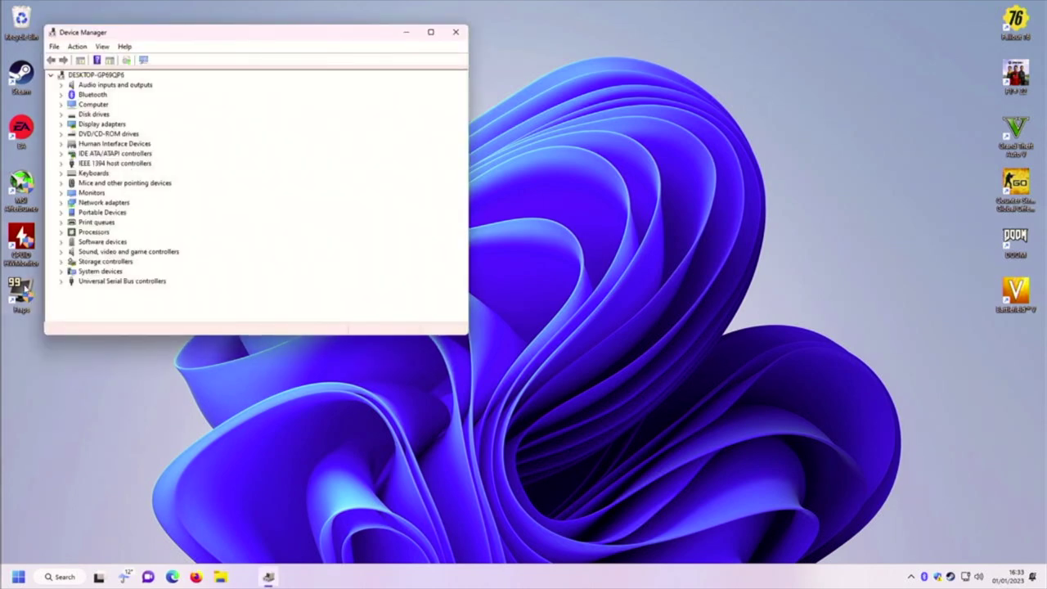
{"action": "left_click", "coordinate": [61, 232]}
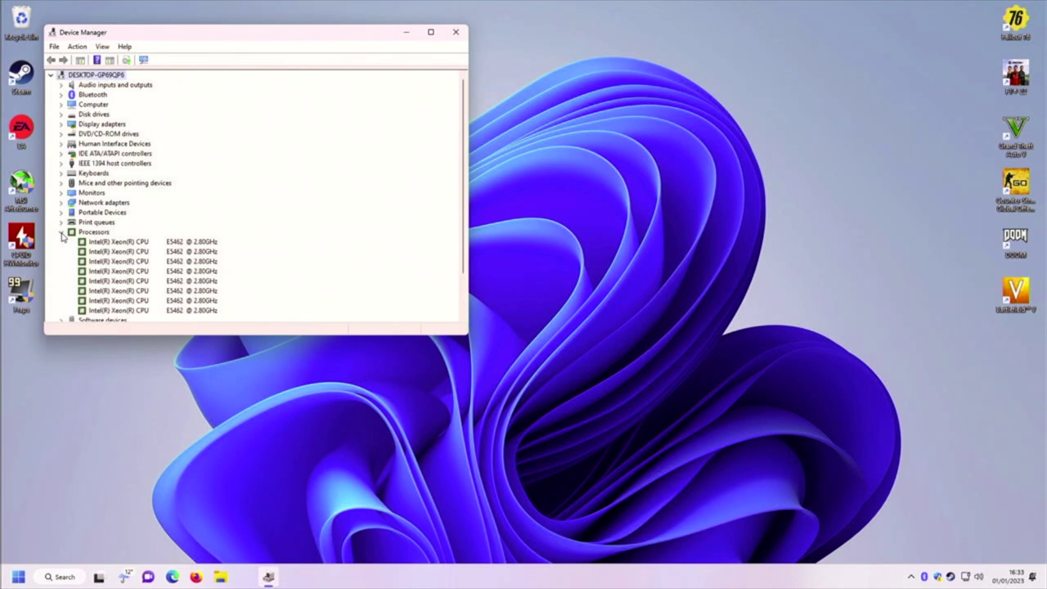
{"action": "scroll", "coordinate": [105, 259], "scroll_direction": "down", "scroll_amount": 2}
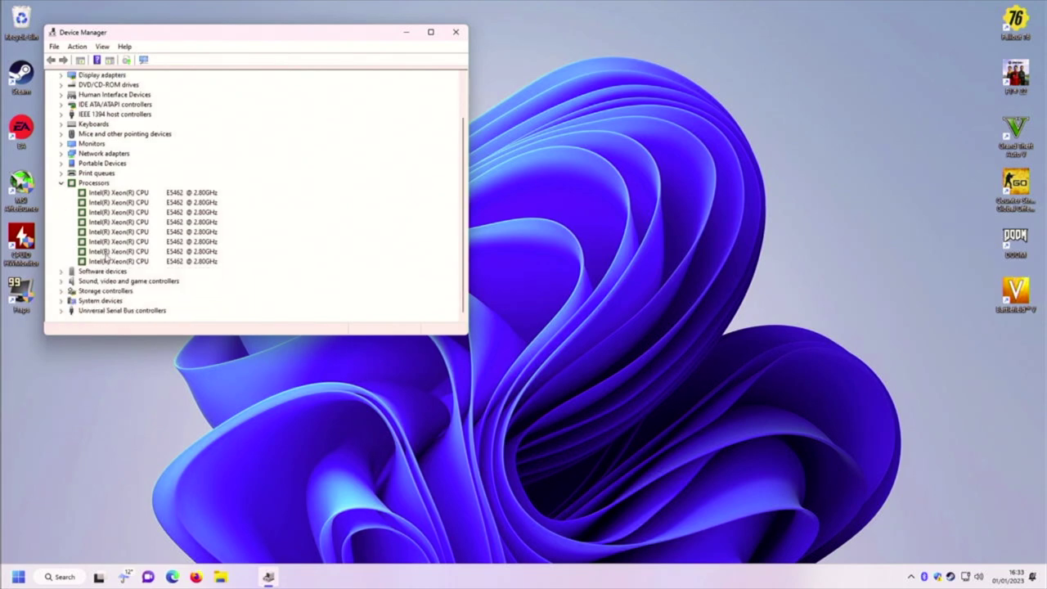
{"action": "left_click", "coordinate": [61, 273]}
{"action": "left_click", "coordinate": [60, 272]}
{"action": "left_click", "coordinate": [61, 310]}
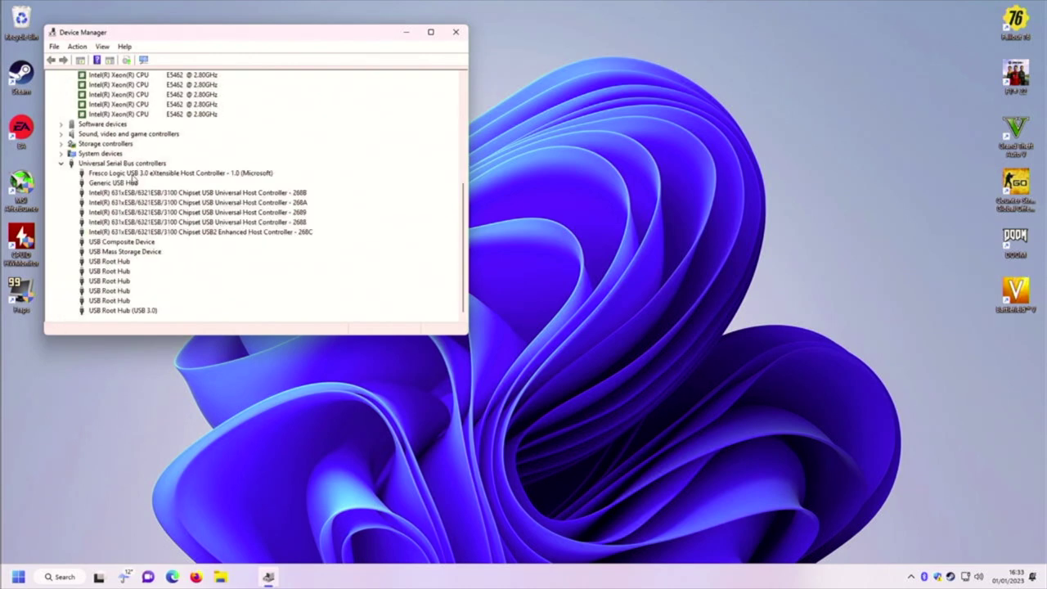
{"action": "left_click", "coordinate": [61, 163]}
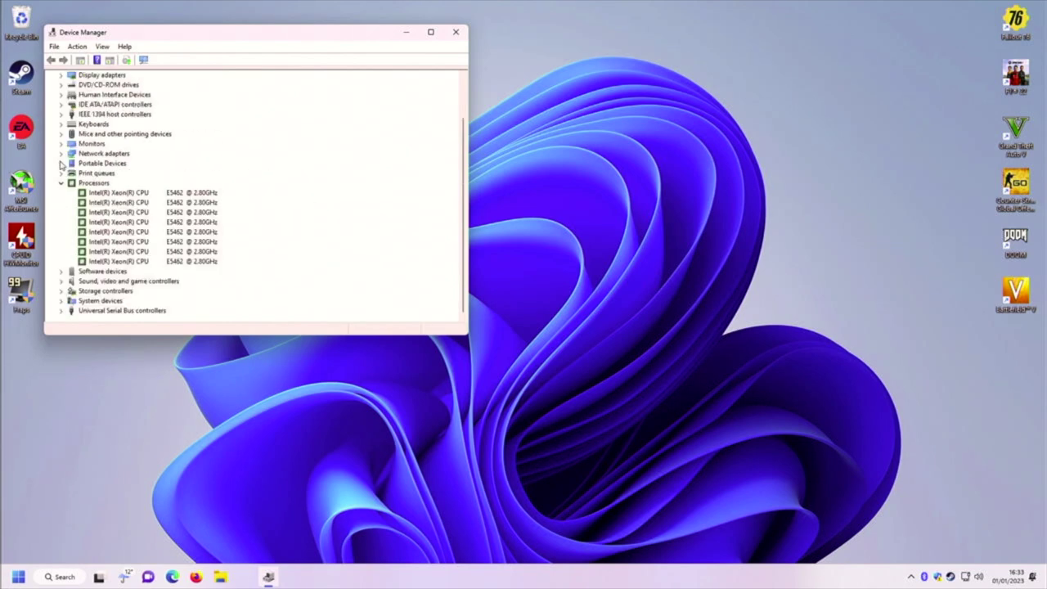
Step: Examine the Bluetooth devices and network adapters, and view the driver details of the Broadcom 802.11n Network Adapter
{"action": "scroll", "coordinate": [63, 152], "scroll_direction": "up", "scroll_amount": 2}
{"action": "left_click", "coordinate": [62, 94]}
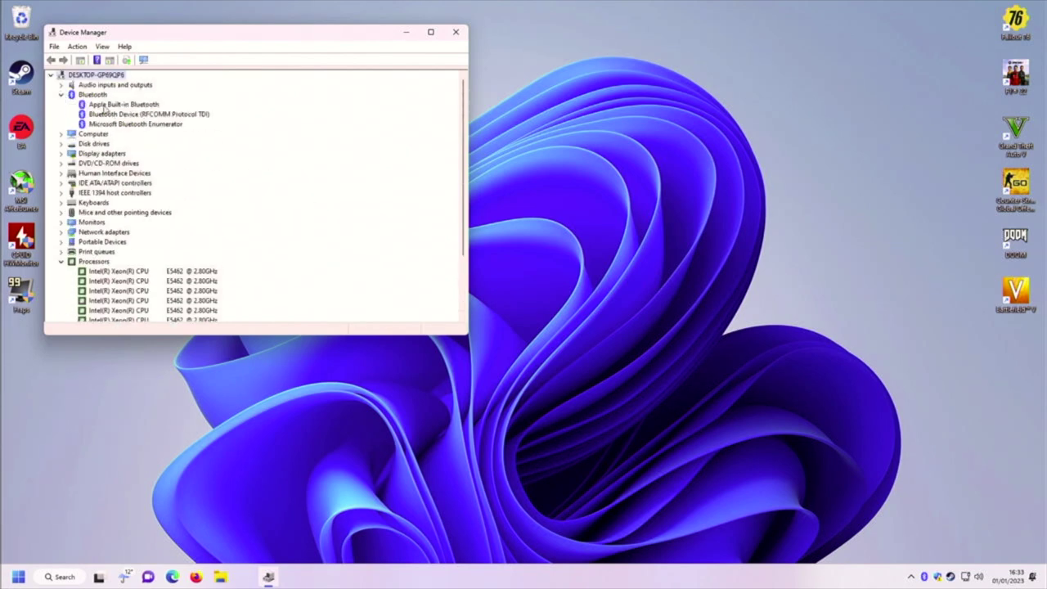
{"action": "left_click", "coordinate": [61, 231]}
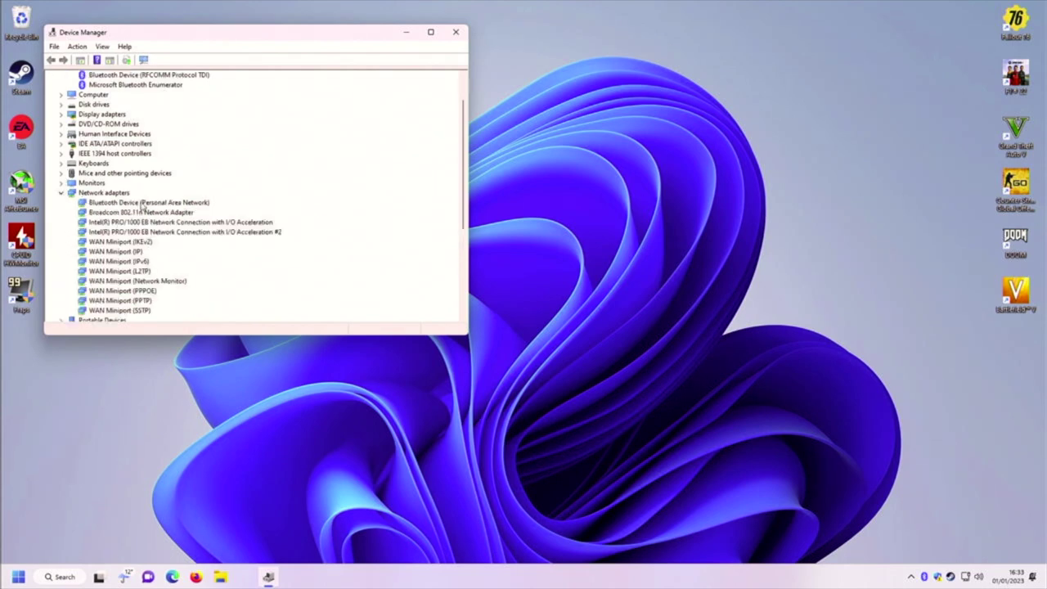
{"action": "double_click", "coordinate": [146, 215]}
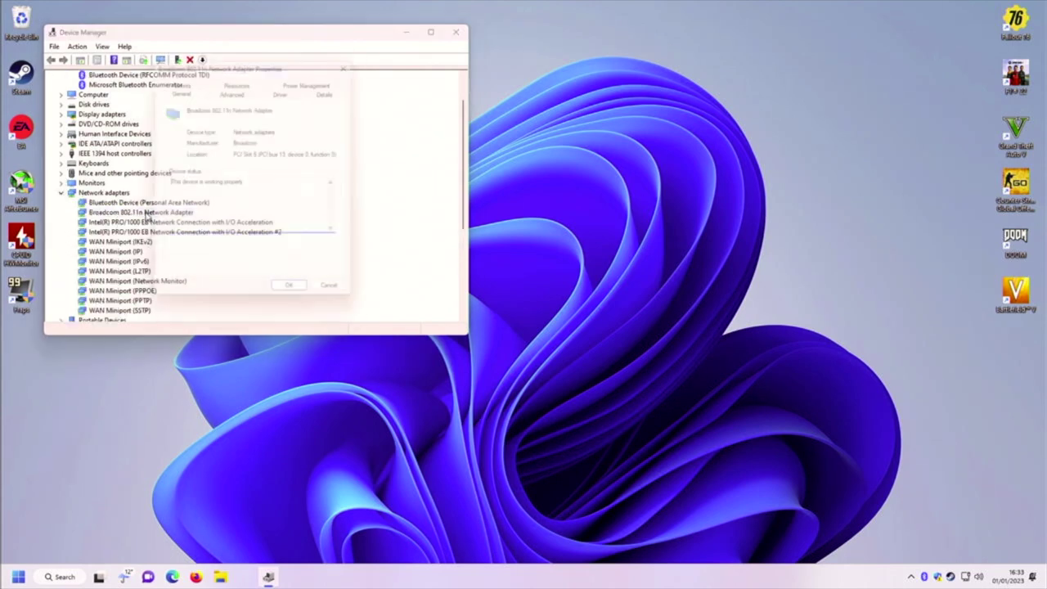
{"action": "left_click", "coordinate": [294, 89]}
{"action": "left_click", "coordinate": [339, 298]}
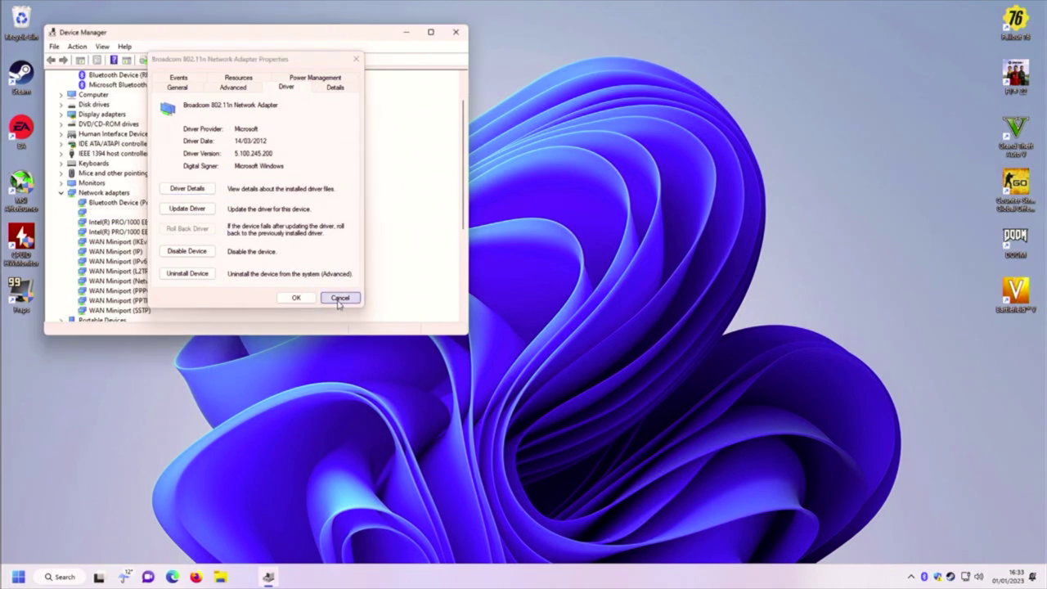
Step: View the list of available Wi-Fi networks and return to Device Manager
{"action": "left_click", "coordinate": [965, 576]}
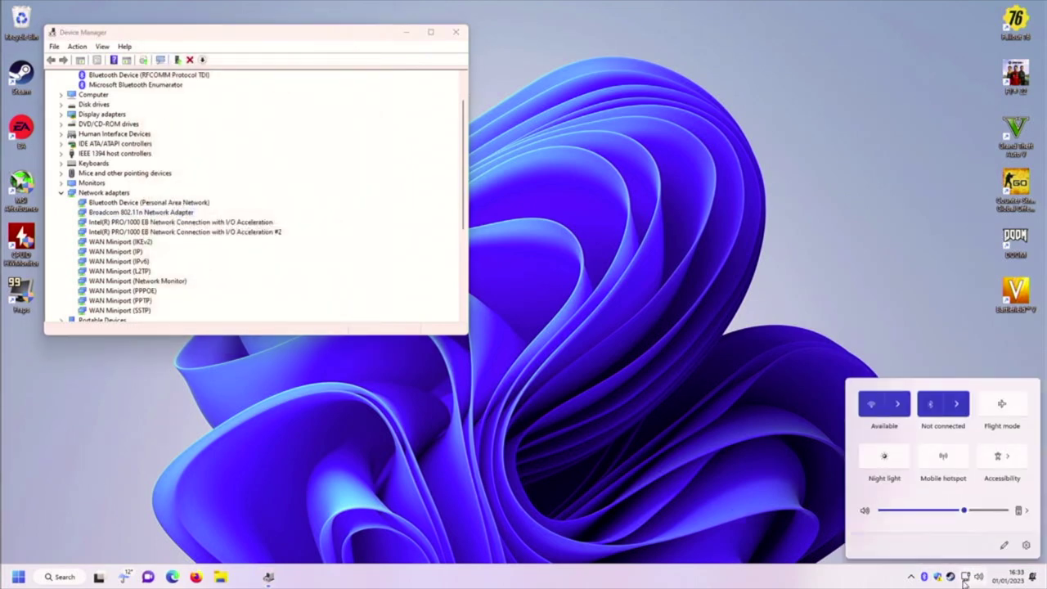
{"action": "left_click", "coordinate": [898, 401]}
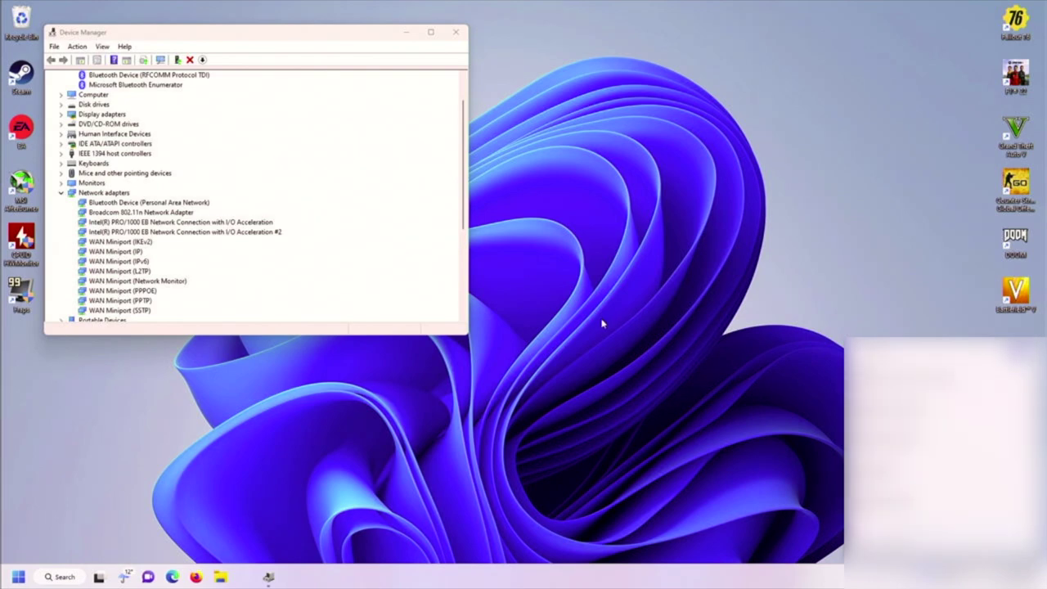
{"action": "left_click", "coordinate": [414, 286]}
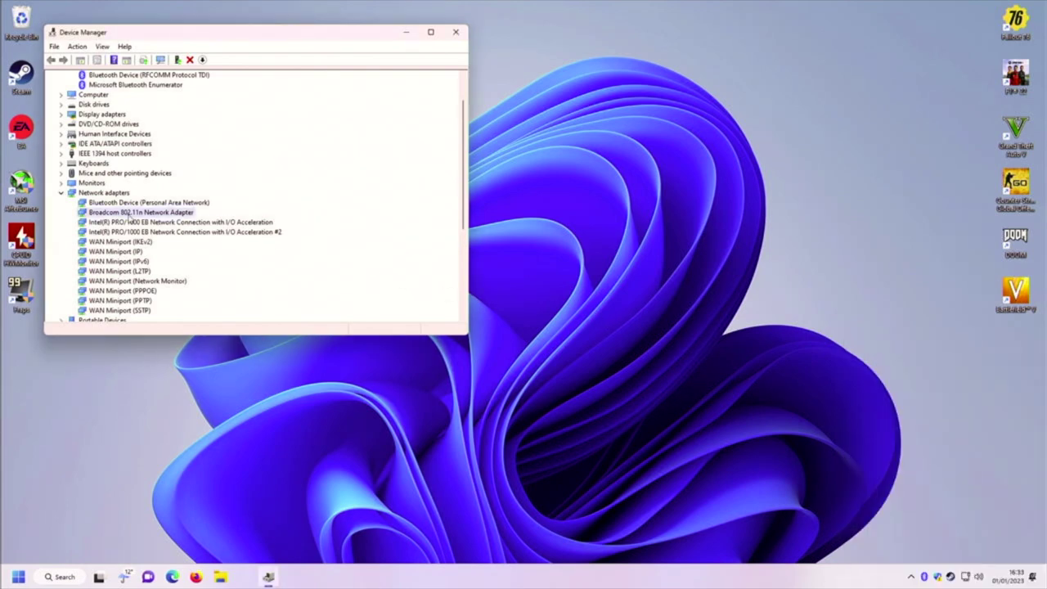
Step: Collapse the network adapter, processor and Bluetooth categories and examine the audio inputs and outputs
{"action": "left_click", "coordinate": [61, 193]}
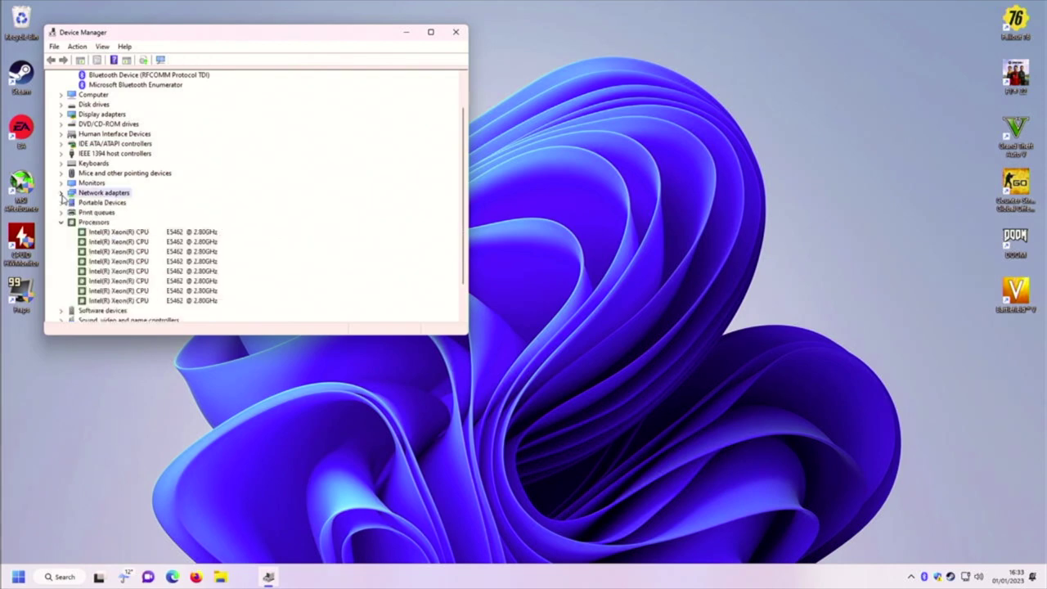
{"action": "left_click", "coordinate": [61, 224]}
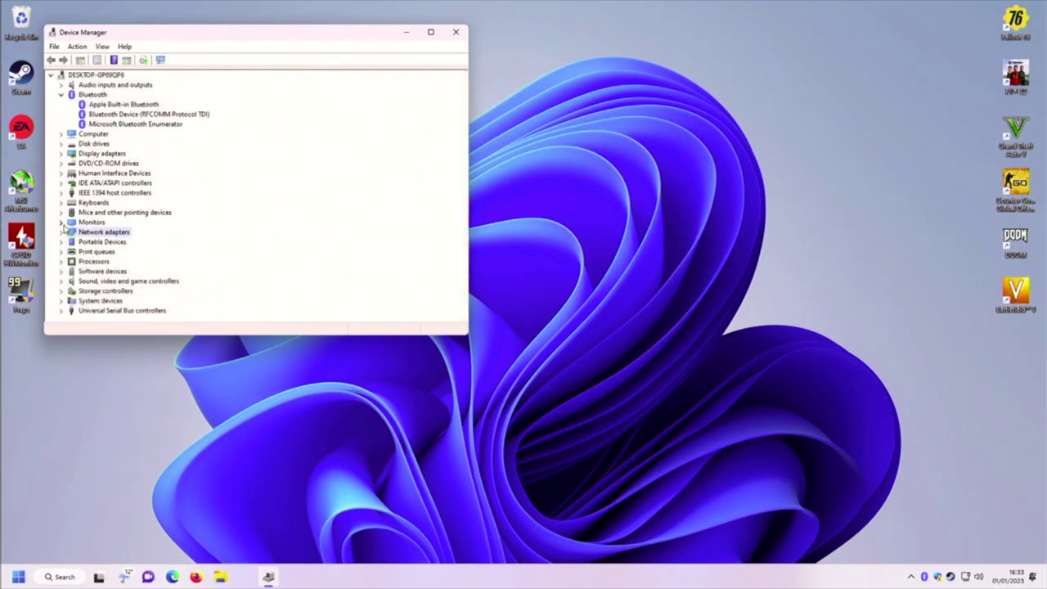
{"action": "left_click", "coordinate": [61, 94]}
{"action": "left_click", "coordinate": [60, 85]}
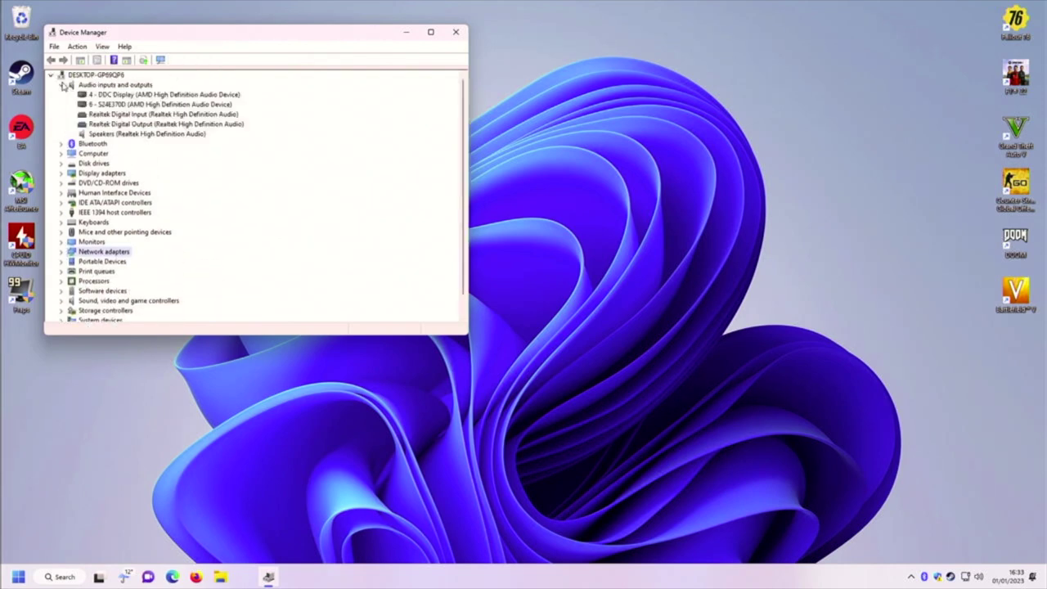
Step: Raise the system volume to near maximum and close Device Manager
{"action": "left_click", "coordinate": [979, 579]}
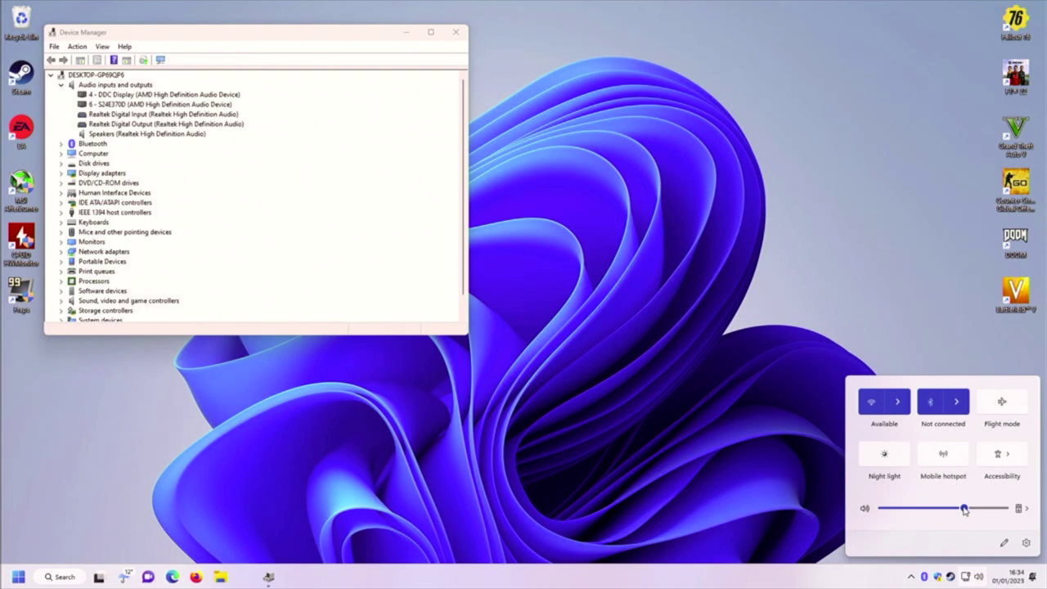
{"action": "left_click_drag", "start_coordinate": [964, 509], "coordinate": [1003, 510]}
{"action": "left_click", "coordinate": [325, 346]}
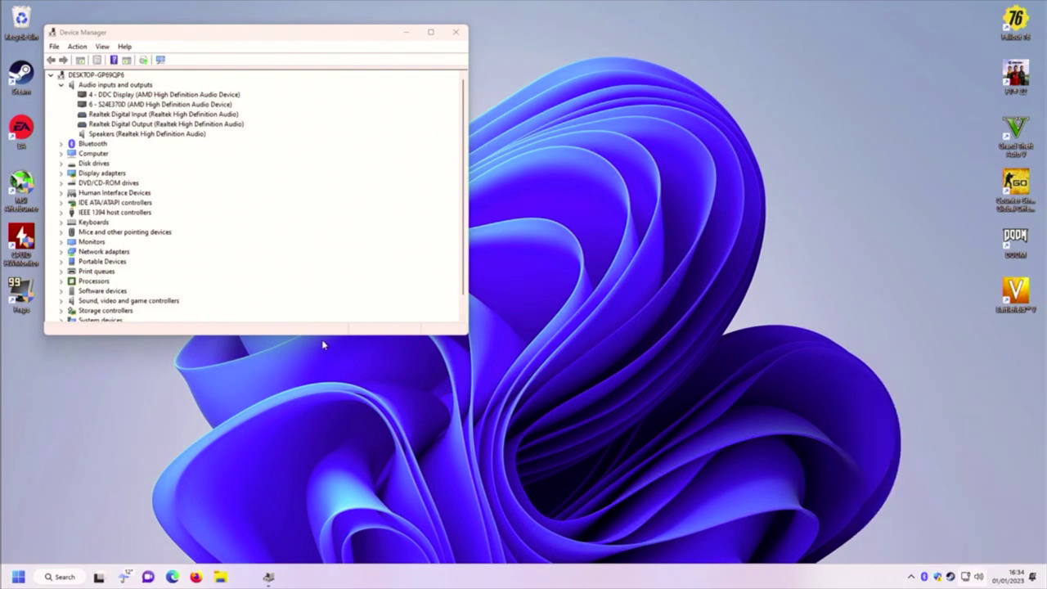
{"action": "scroll", "coordinate": [197, 198], "scroll_direction": "down", "scroll_amount": 1}
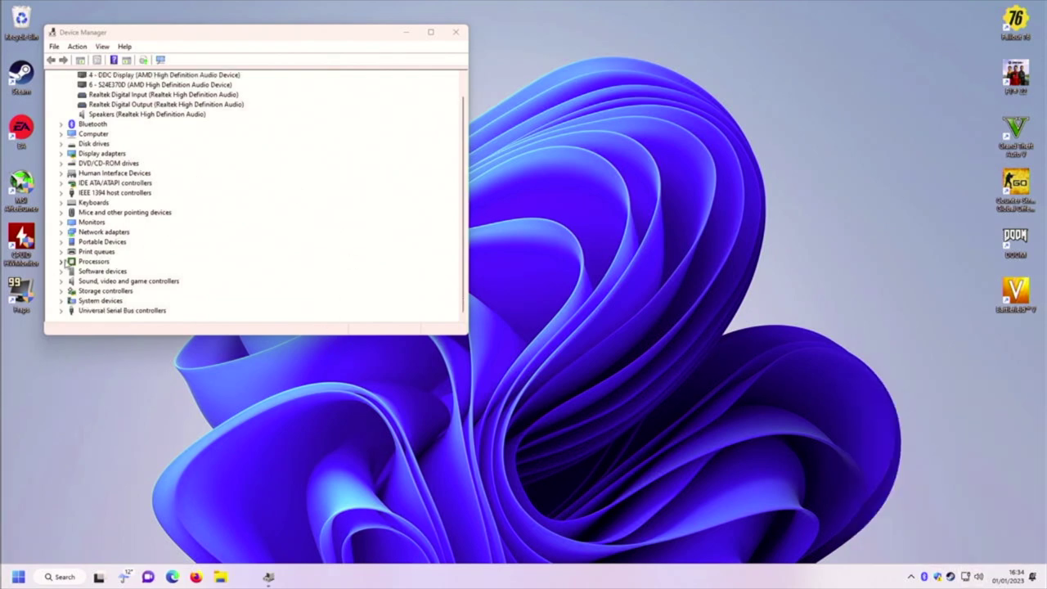
{"action": "left_click", "coordinate": [456, 32]}
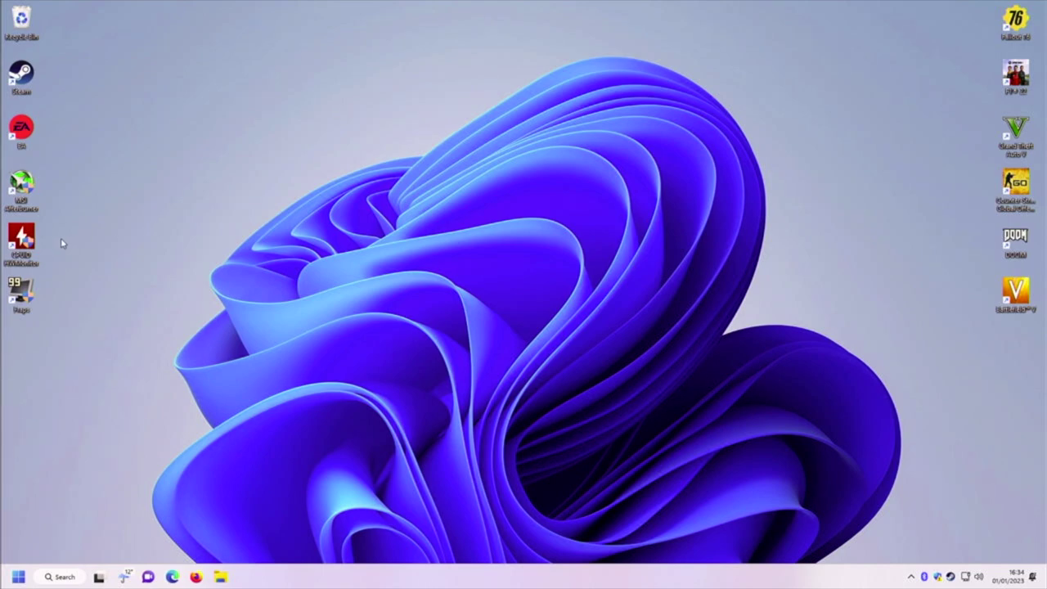
Step: Launch CPUID HWMonitor with permission to make changes, review the processor, memory, drive and GPU sensor readings, and close it
{"action": "double_click", "coordinate": [23, 245]}
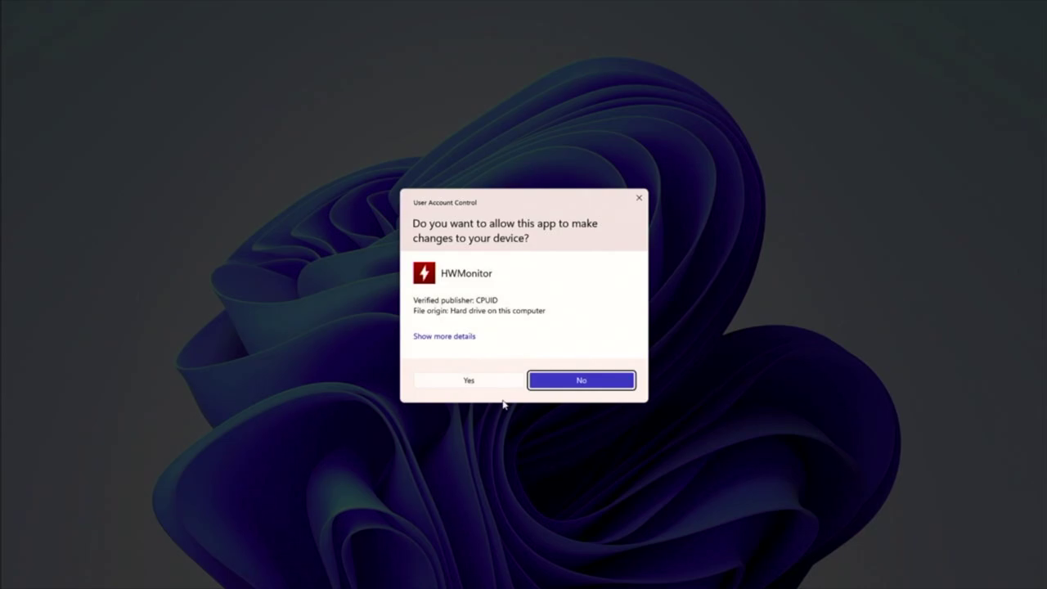
{"action": "left_click", "coordinate": [491, 379]}
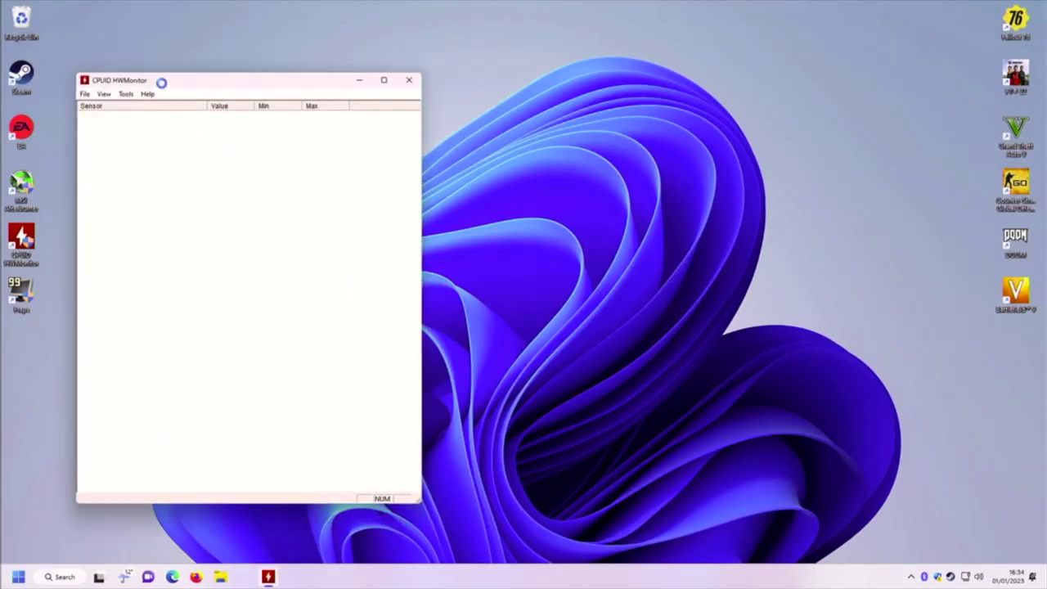
{"action": "left_click_drag", "start_coordinate": [144, 80], "coordinate": [179, 66]}
{"action": "scroll", "coordinate": [191, 130], "scroll_direction": "down", "scroll_amount": 10}
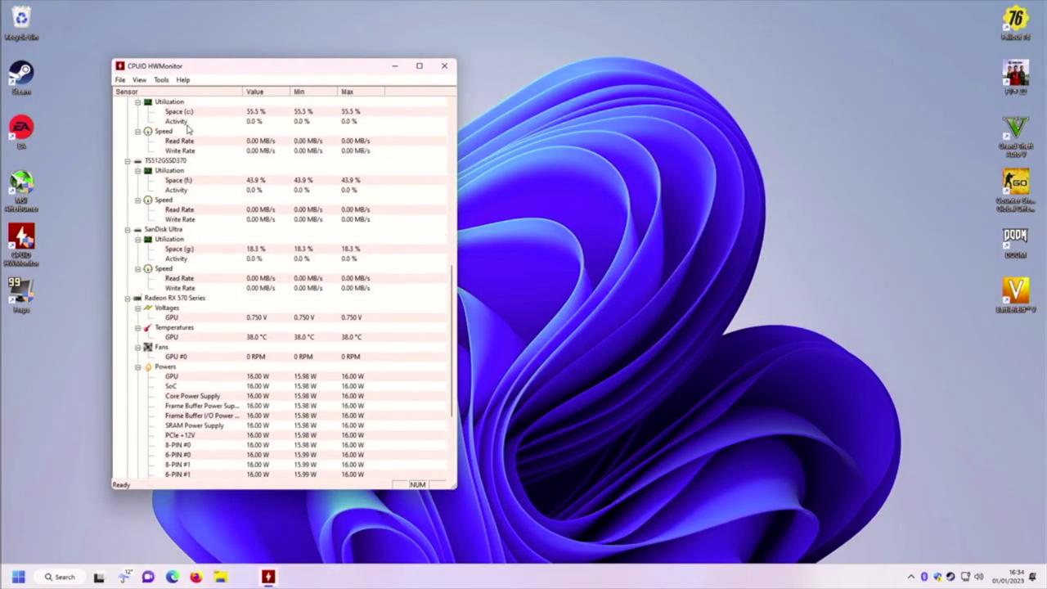
{"action": "scroll", "coordinate": [258, 401], "scroll_direction": "up", "scroll_amount": 10}
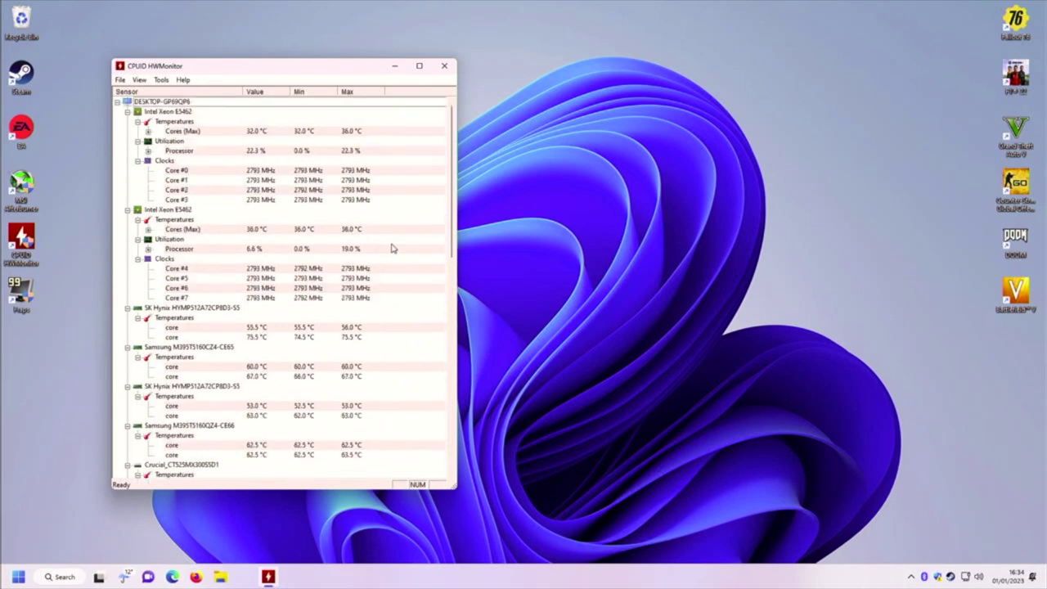
{"action": "left_click", "coordinate": [444, 65]}
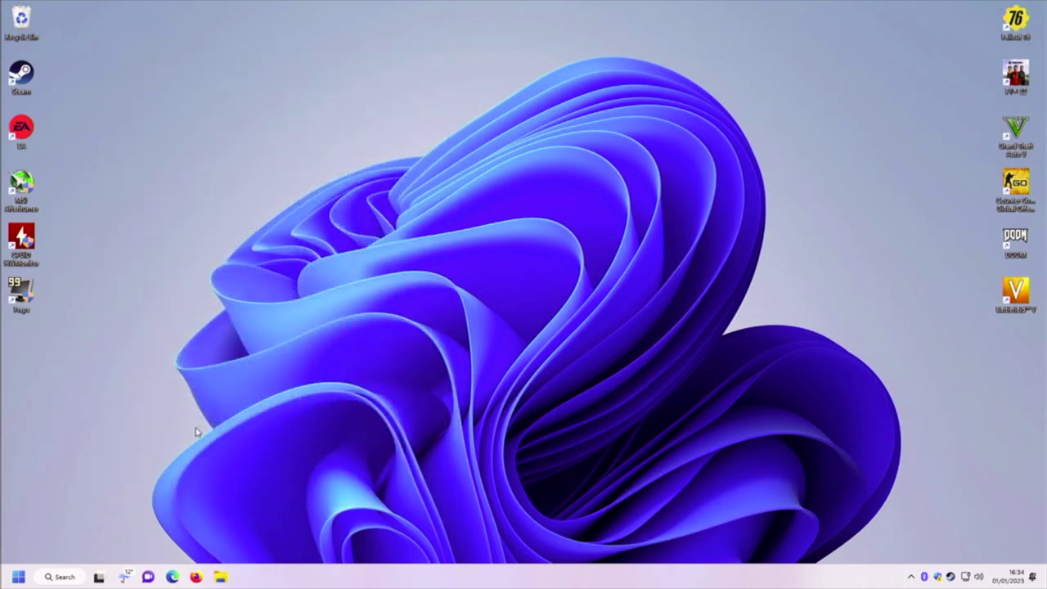